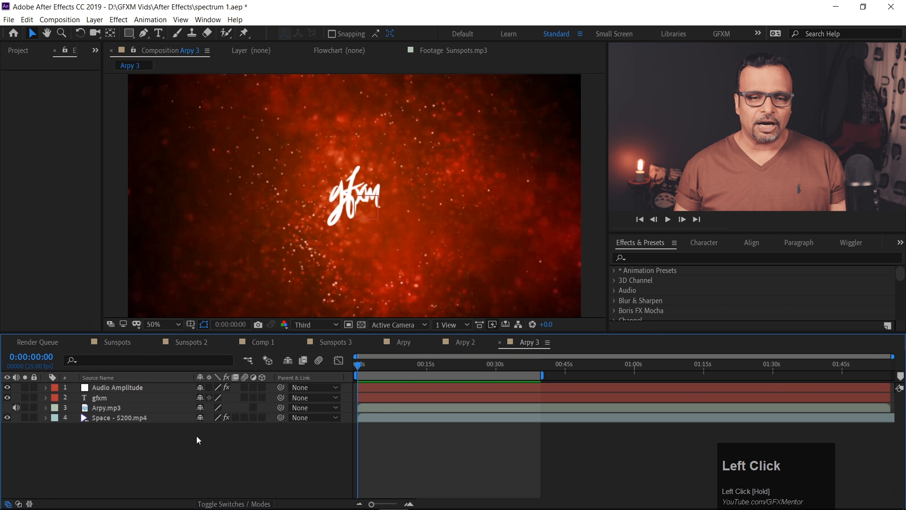
# Widen the Effect Controls panel and add a composition-sized solid to the Arpy 3 composition
pyautogui.moveTo(102, 178); pyautogui.dragTo(178, 183)
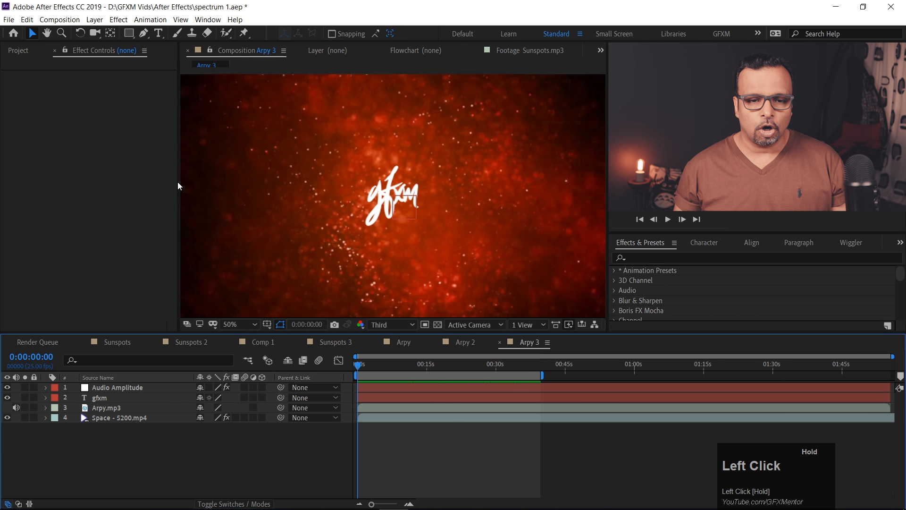
pyautogui.rightClick(127, 447)
pyautogui.moveTo(185, 335)
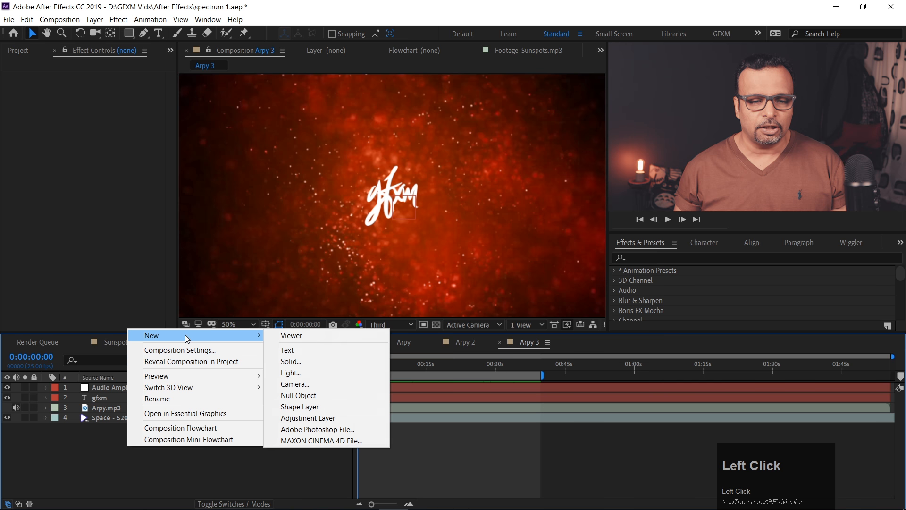
pyautogui.click(299, 361)
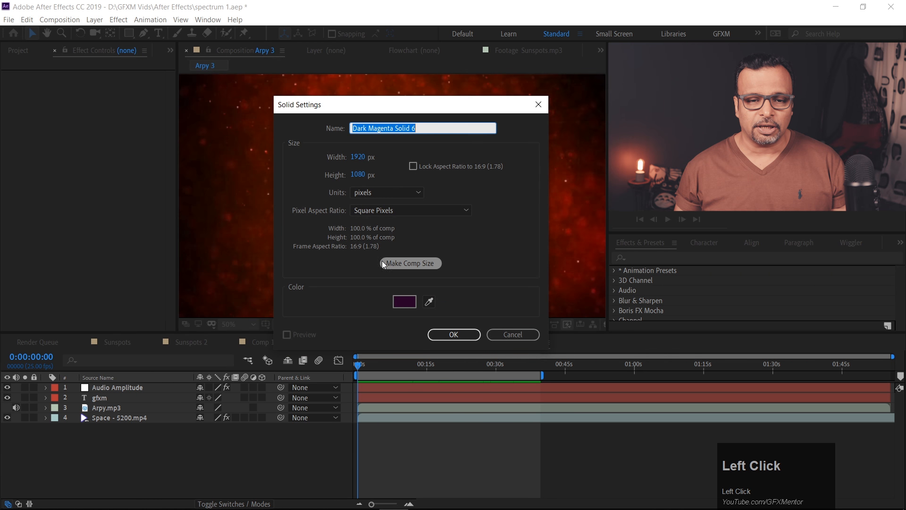
pyautogui.click(405, 264)
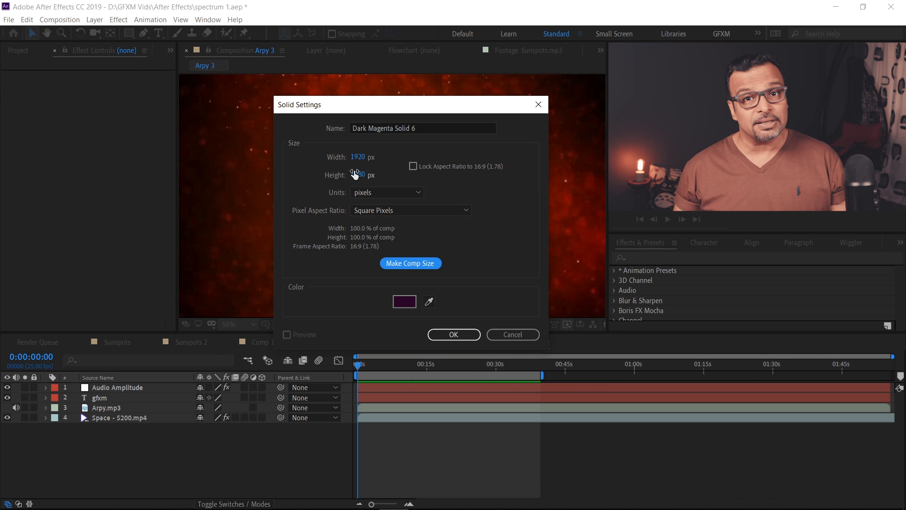
pyautogui.click(454, 335)
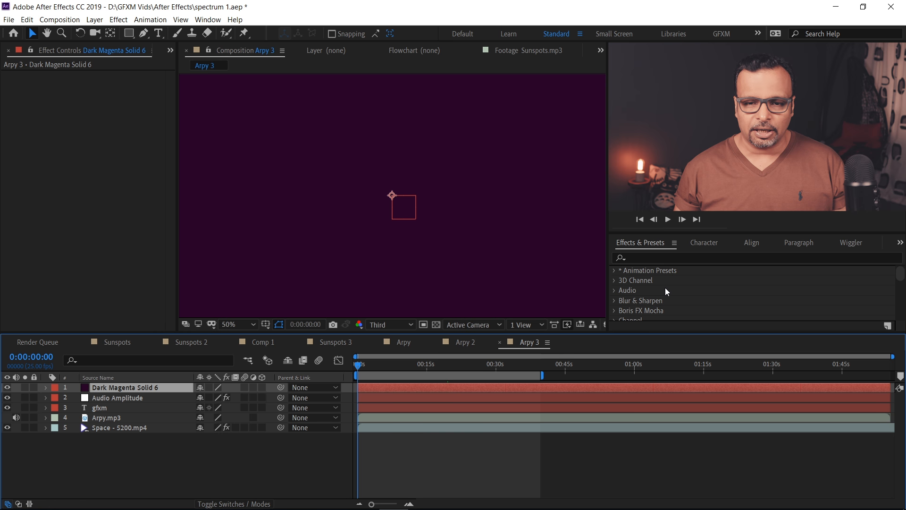
# Apply the Audio Spectrum effect to the new solid and set its audio layer to Arpy.mp3
pyautogui.click(654, 259)
pyautogui.write('audio')
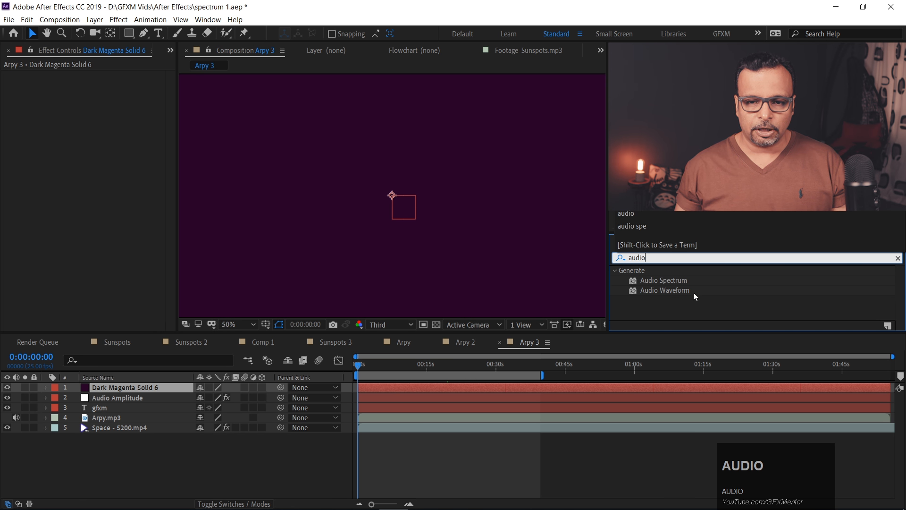
pyautogui.moveTo(647, 282); pyautogui.dragTo(427, 242)
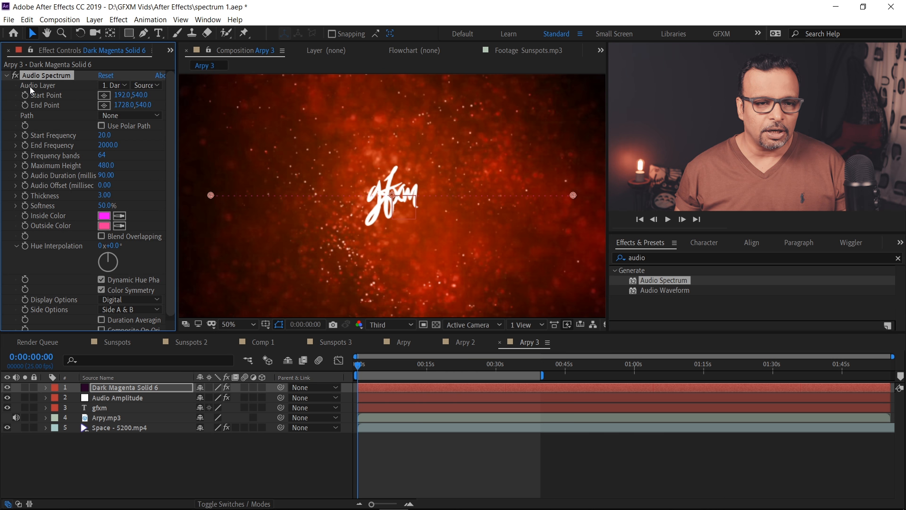
pyautogui.click(124, 86)
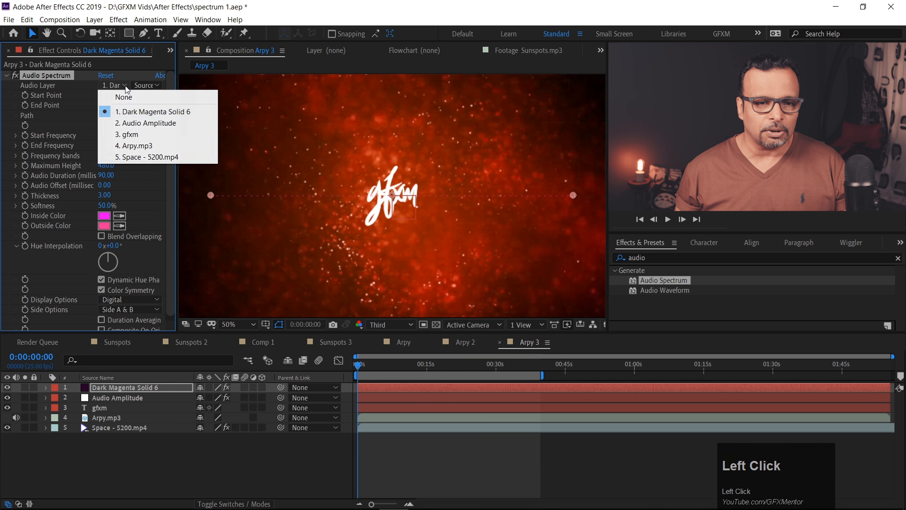
pyautogui.click(150, 147)
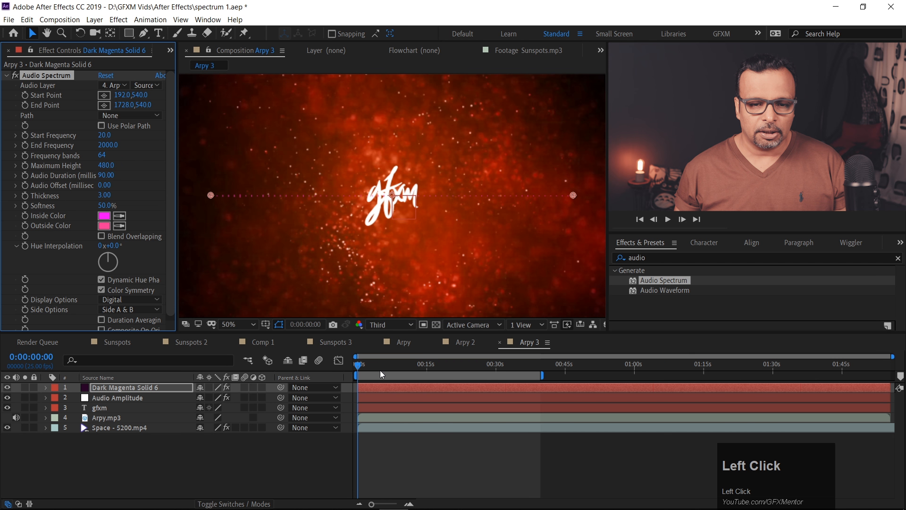
# Preview the composition with the spectrum from about 2 seconds in, and enlarge the Preview panel
pyautogui.moveTo(360, 364); pyautogui.dragTo(373, 368)
pyautogui.press('space')
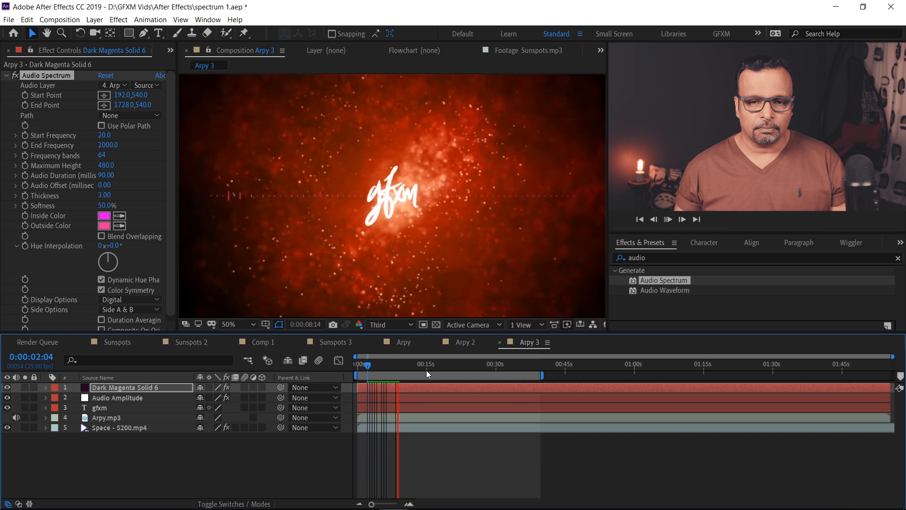
pyautogui.moveTo(738, 232); pyautogui.dragTo(736, 292)
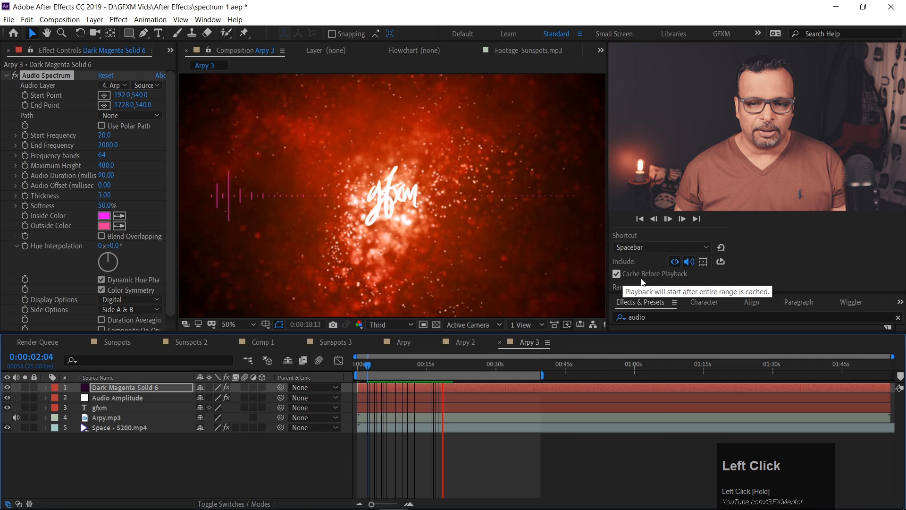
pyautogui.moveTo(693, 295); pyautogui.dragTo(692, 275)
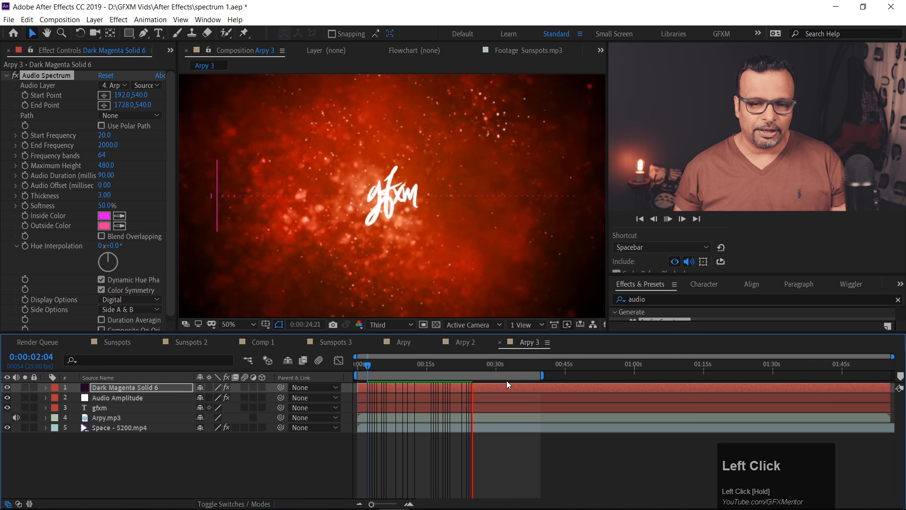
pyautogui.press('space')
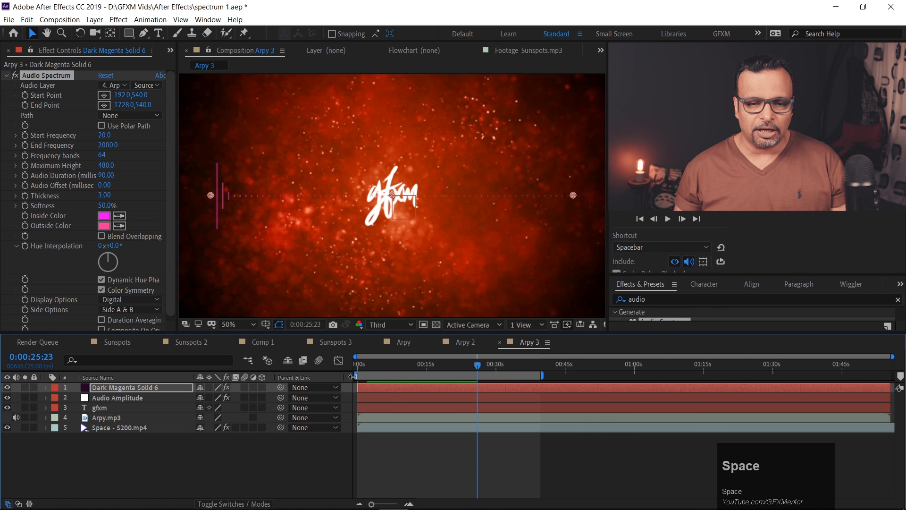
# Trim the work area's start to about 24 seconds and preview that section of the composition
pyautogui.moveTo(353, 376); pyautogui.dragTo(464, 376)
pyautogui.press('space')
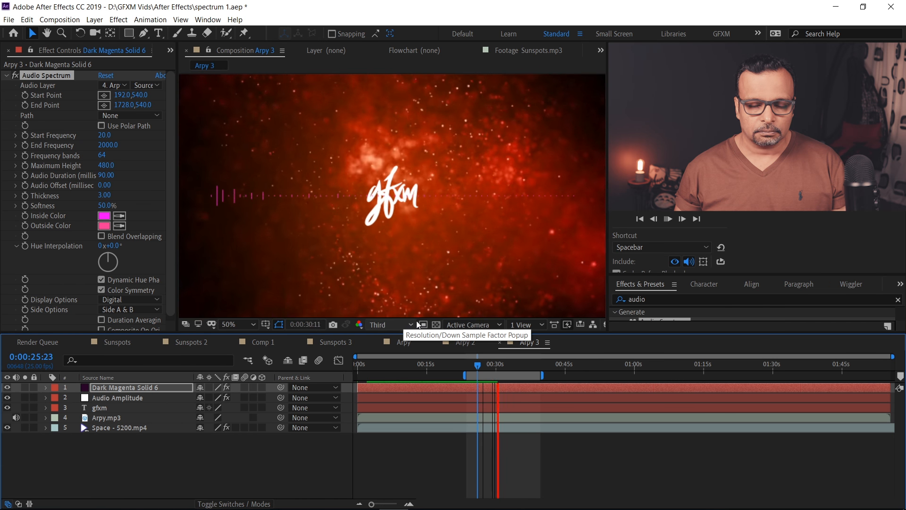
pyautogui.click(477, 367)
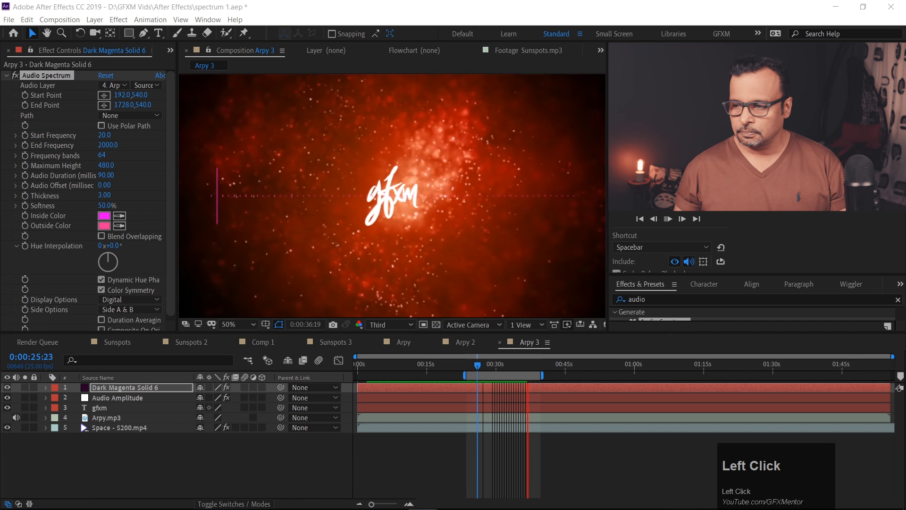
pyautogui.click(477, 367)
pyautogui.press('space')
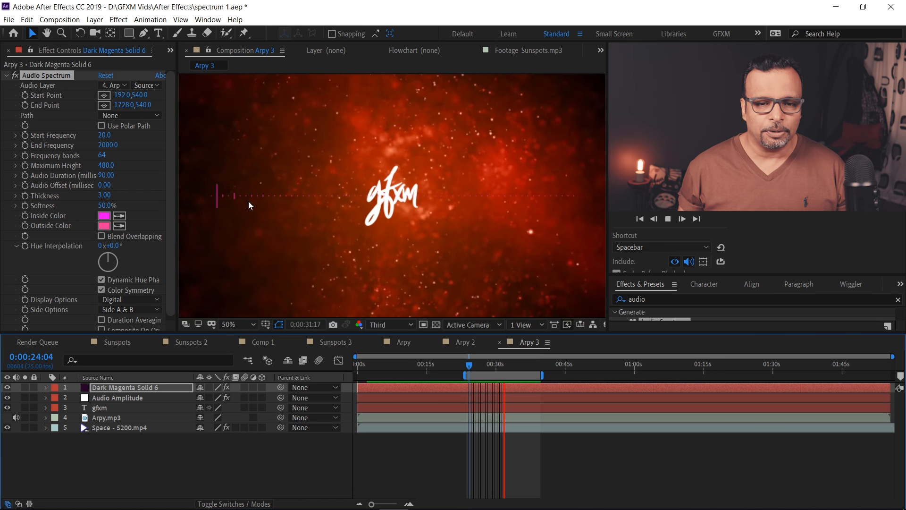
# At 0:00:30:11, set the X value of the Audio Spectrum's start point to 0, at the frame's edge
pyautogui.click(497, 365)
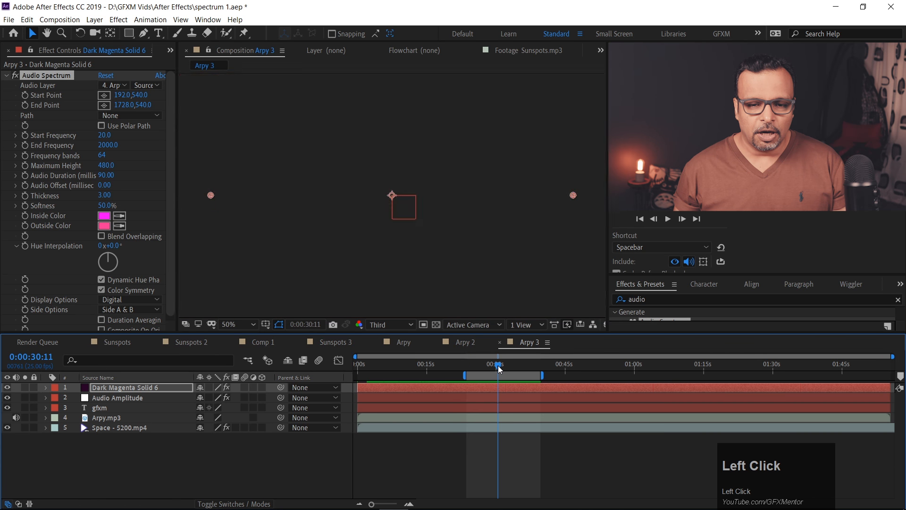
pyautogui.click(241, 327)
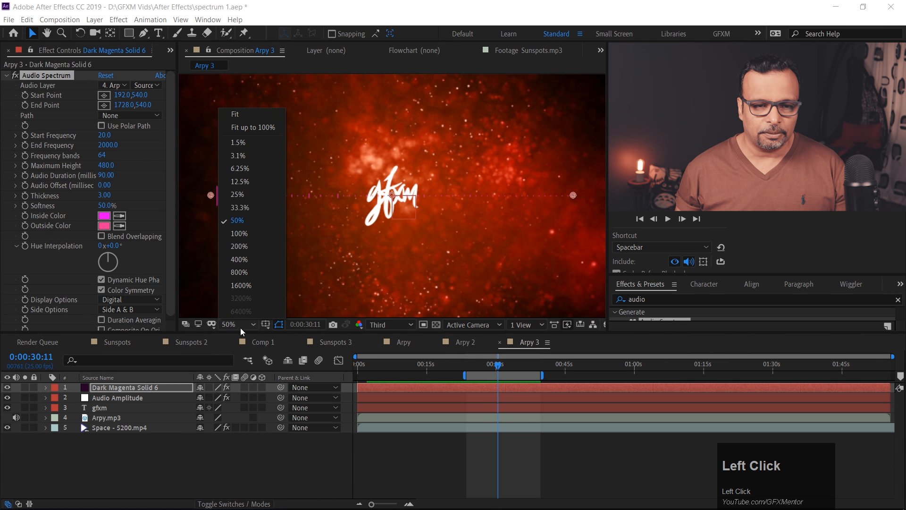
pyautogui.click(228, 114)
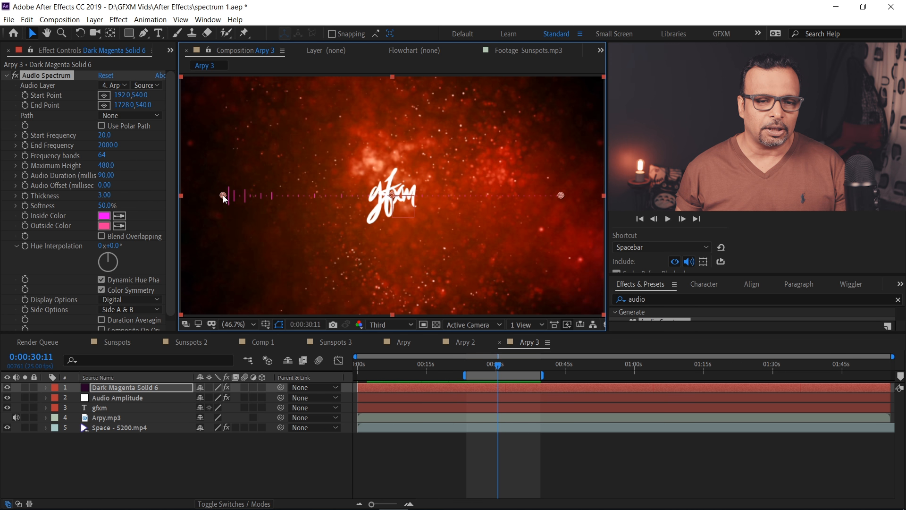
pyautogui.moveTo(223, 194); pyautogui.dragTo(181, 196)
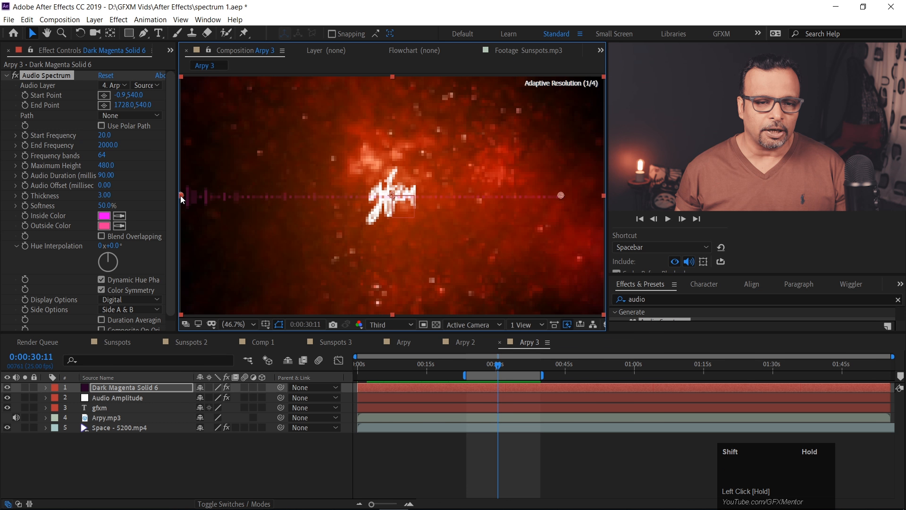
pyautogui.click(122, 95)
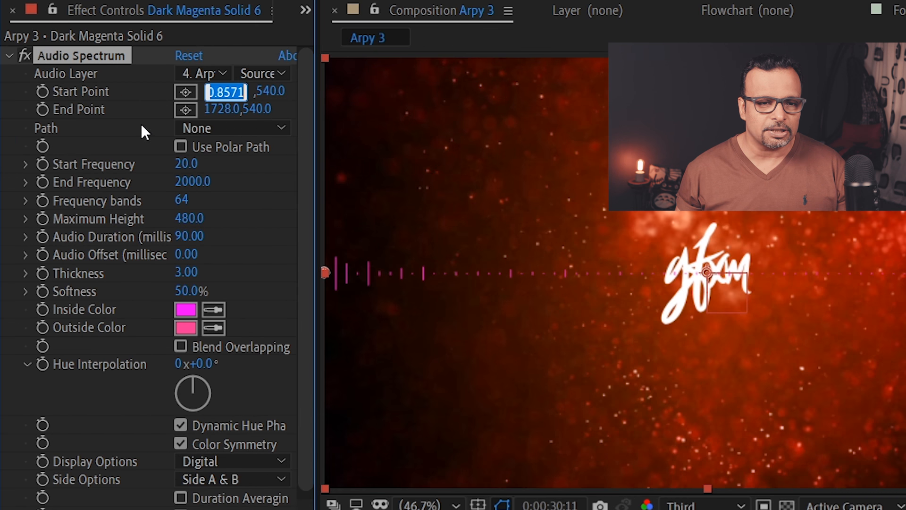
pyautogui.write('0')
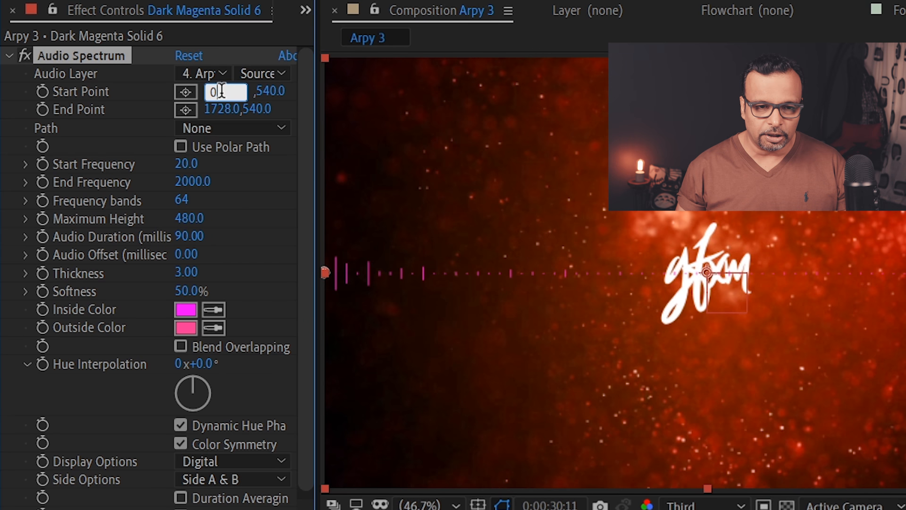
pyautogui.press('Return')
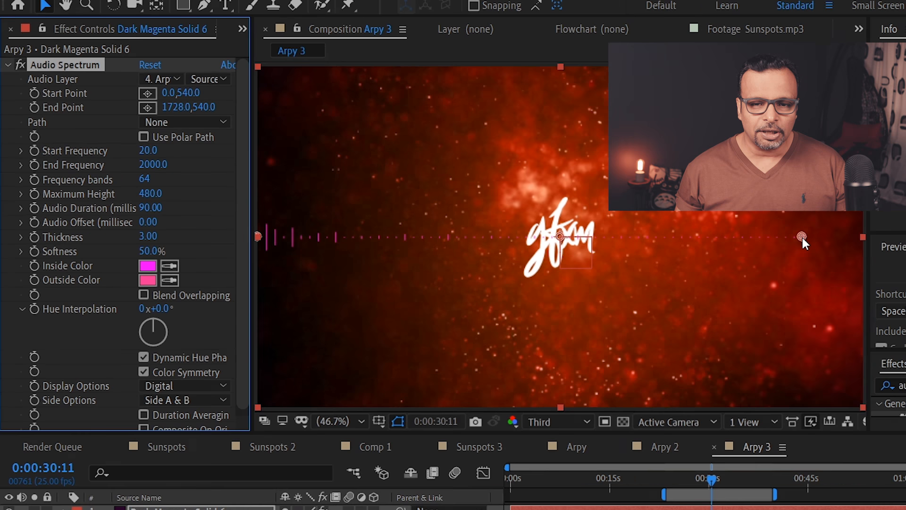
# Move the Audio Spectrum's end point horizontally to the composition's centre, at about 956.6, 540
pyautogui.click(561, 195)
pyautogui.moveTo(561, 195); pyautogui.dragTo(392, 197)
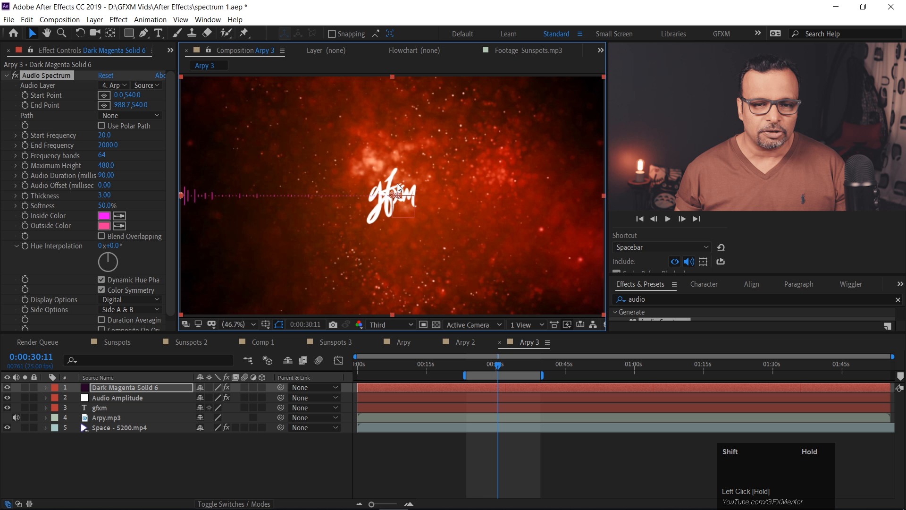
pyautogui.moveTo(390, 189); pyautogui.dragTo(391, 155)
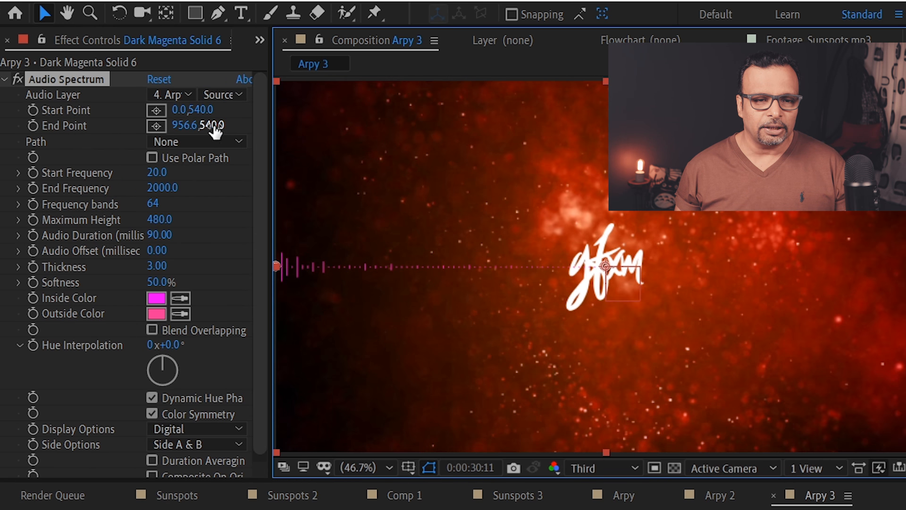
pyautogui.click(181, 125)
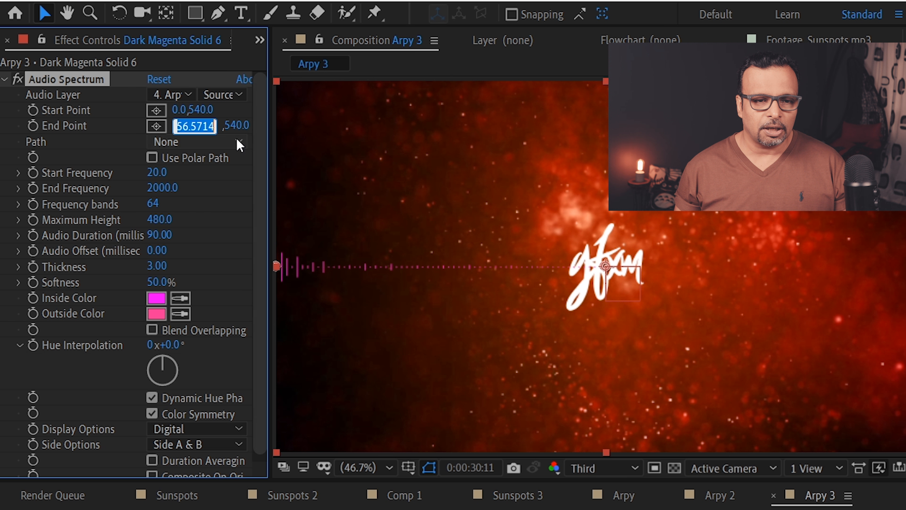
pyautogui.click(603, 265)
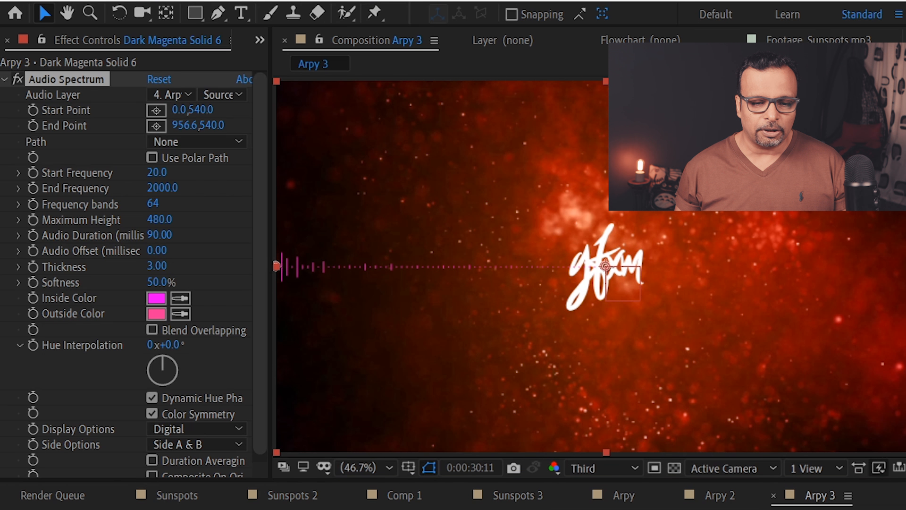
# Switch to Calculator and divide the composition width of 1920 by 2
pyautogui.hotkey('alt', 'Tab')
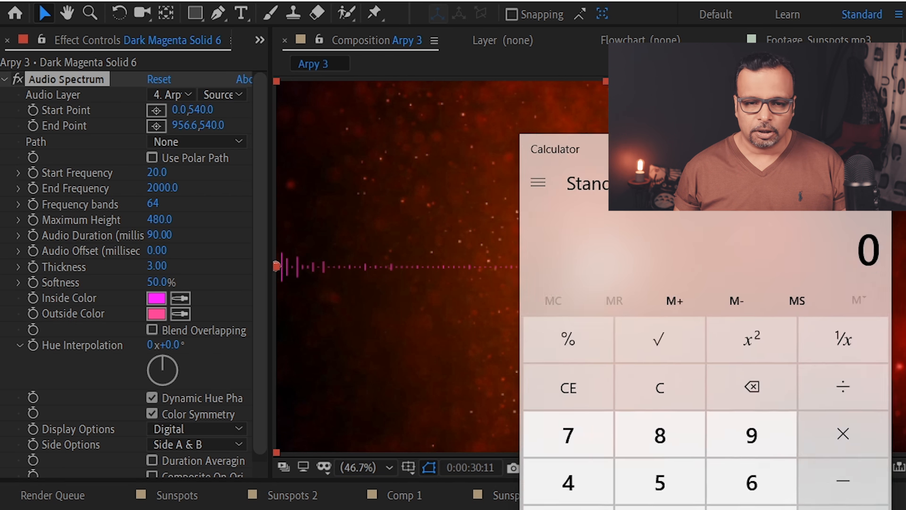
pyautogui.click(611, 508)
pyautogui.click(798, 427)
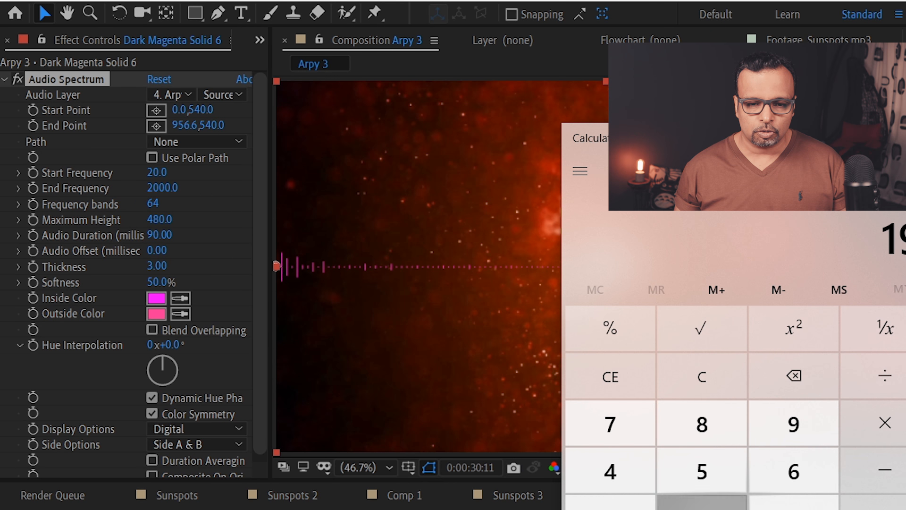
pyautogui.click(703, 508)
pyautogui.click(704, 509)
pyautogui.click(870, 383)
pyautogui.click(703, 506)
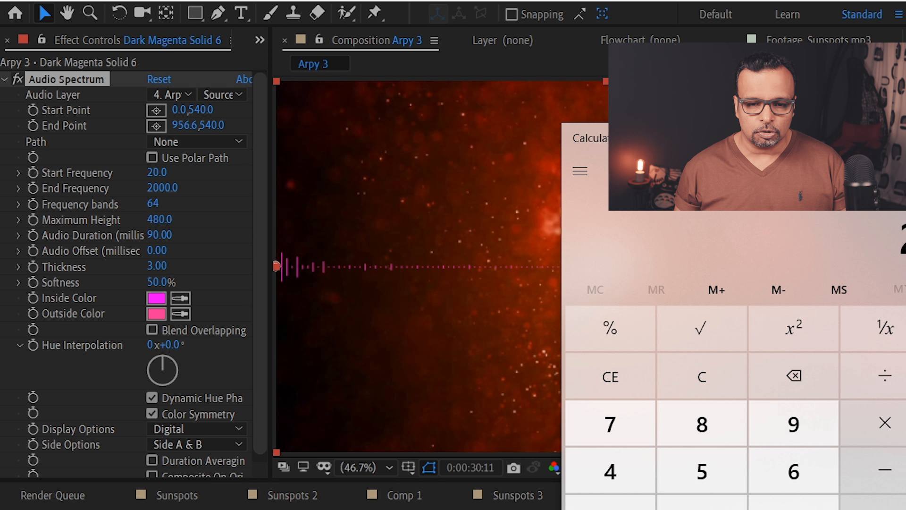
pyautogui.press('Return')
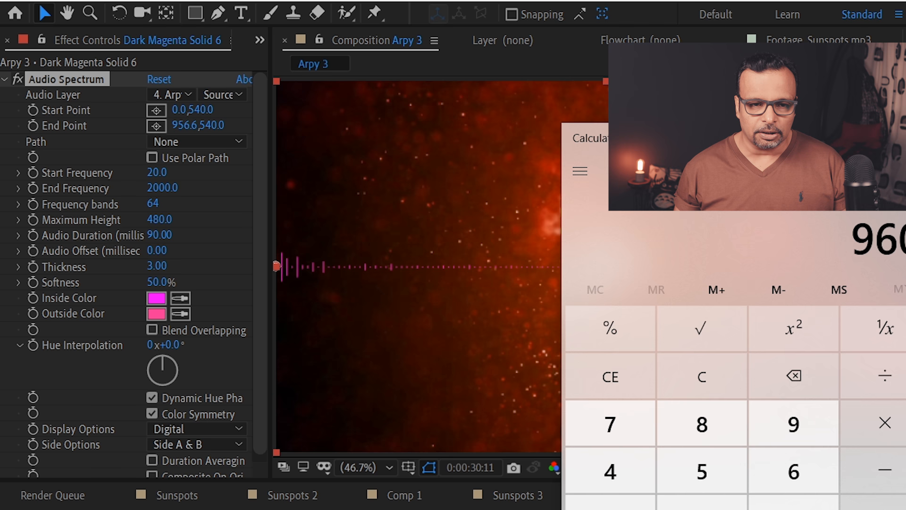
# Switch back to After Effects and set the X value of the Audio Spectrum's end point to 960
pyautogui.hotkey('alt', 'Tab')
pyautogui.click(189, 125)
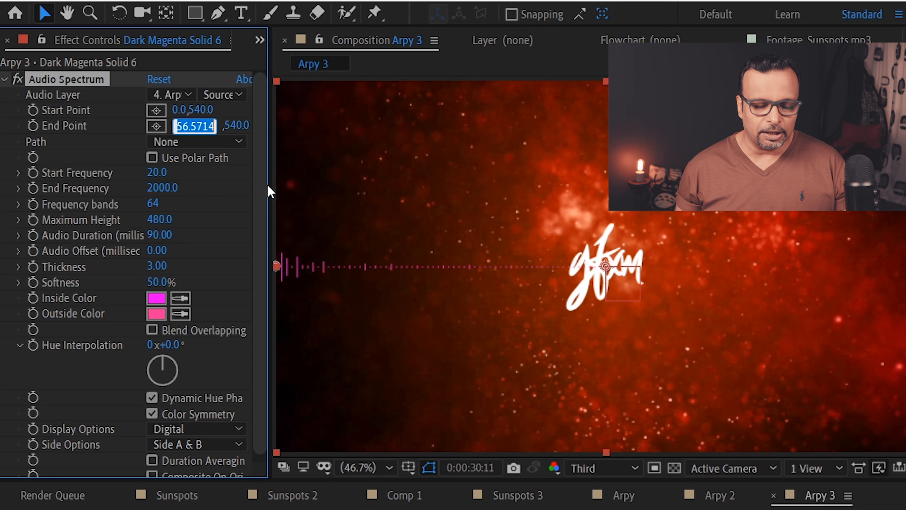
pyautogui.write('960')
pyautogui.press('Return')
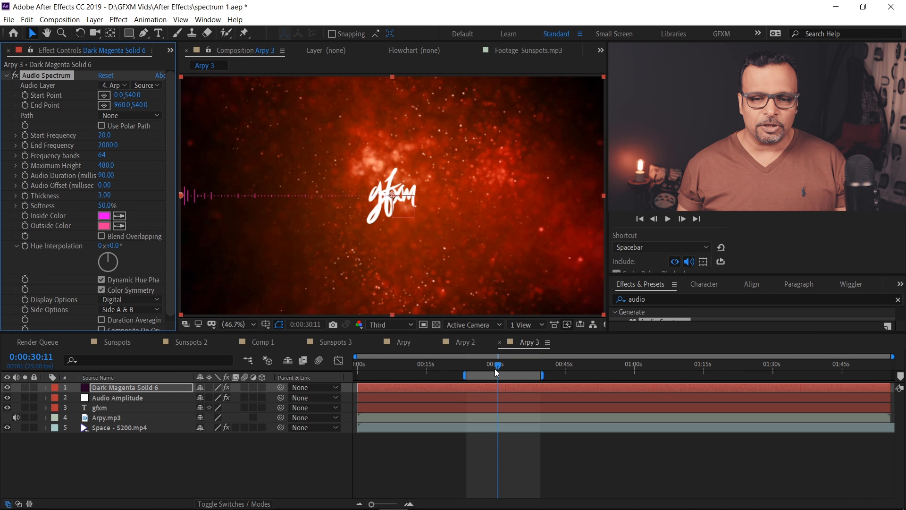
# Scrub back to 0:00:24:04 to check the shortened spectrum near the work area's start
pyautogui.moveTo(497, 368); pyautogui.dragTo(467, 364)
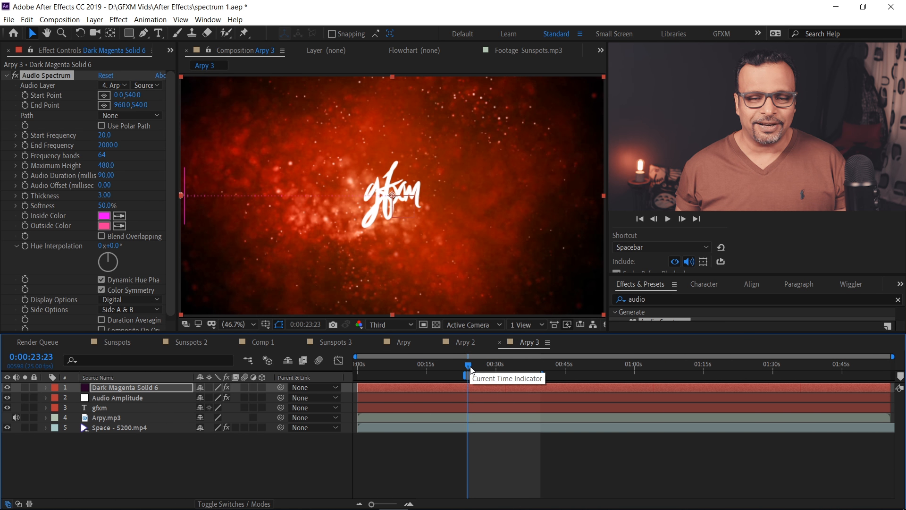
pyautogui.moveTo(470, 367); pyautogui.dragTo(471, 367)
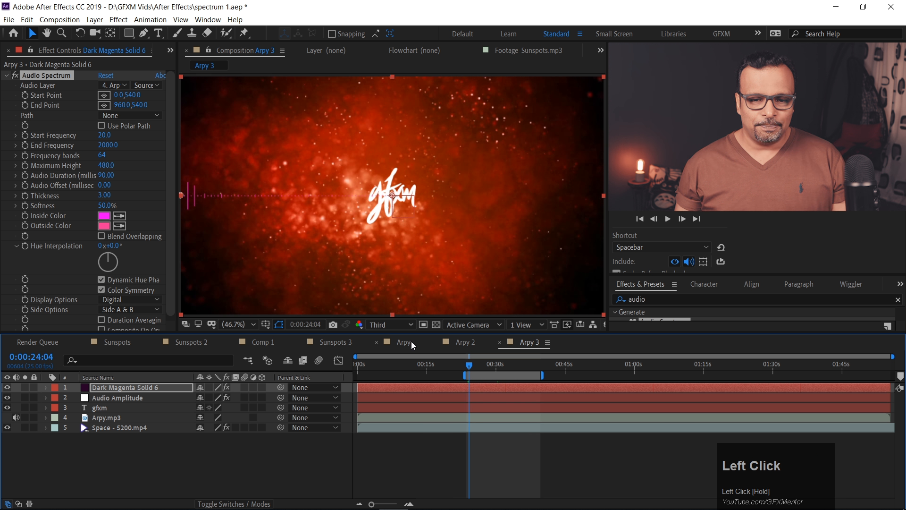
# Preview the shortened spectrum and set the Audio Spectrum's end frequency to 100
pyautogui.press('space')
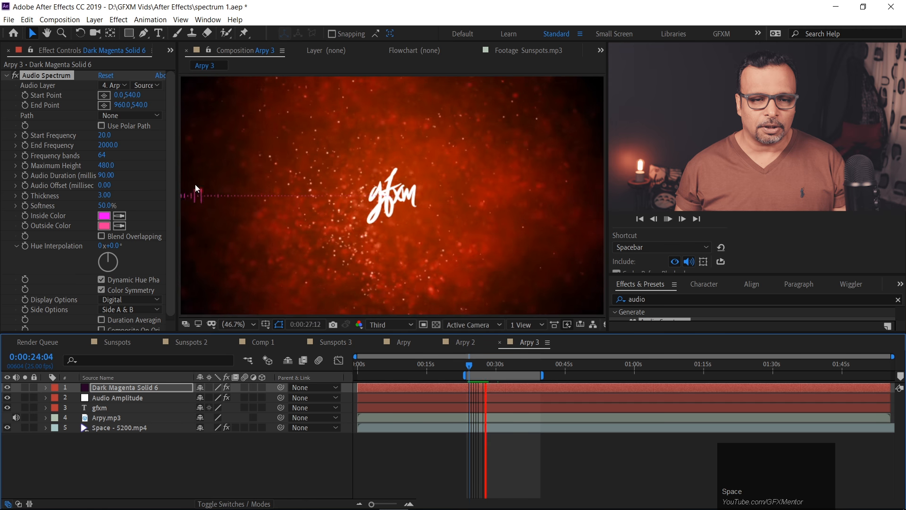
pyautogui.press('space')
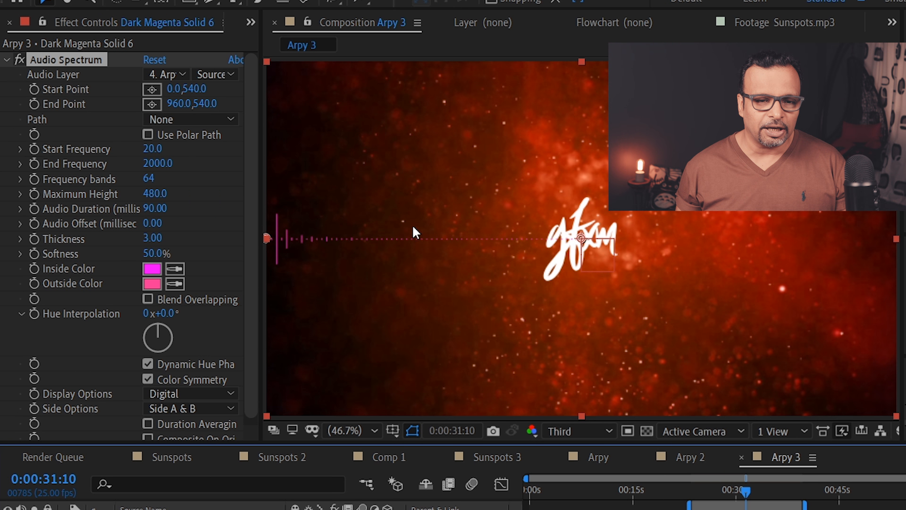
pyautogui.click(152, 149)
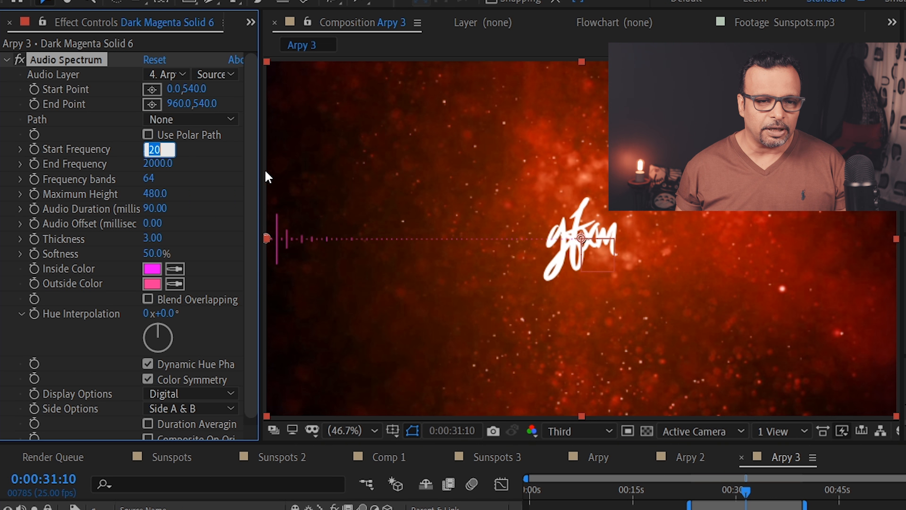
pyautogui.click(164, 168)
pyautogui.write('100')
pyautogui.press('Return')
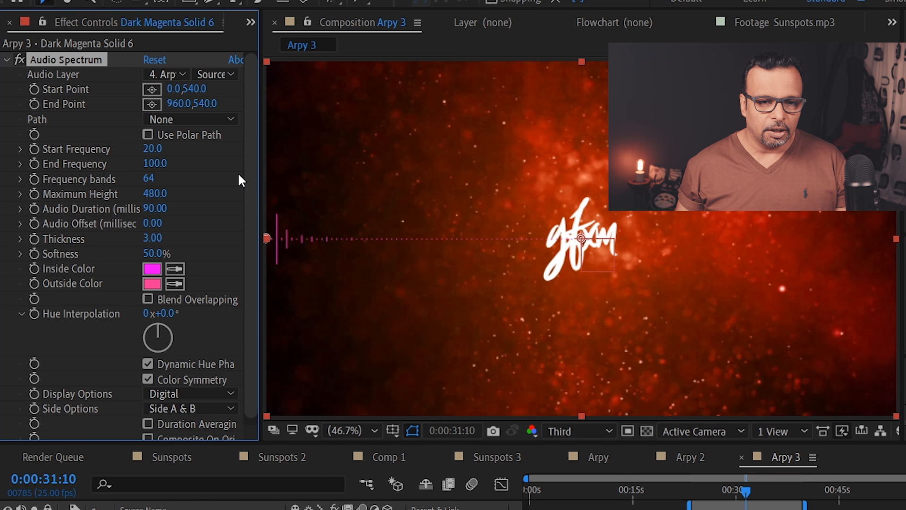
pyautogui.press('space')
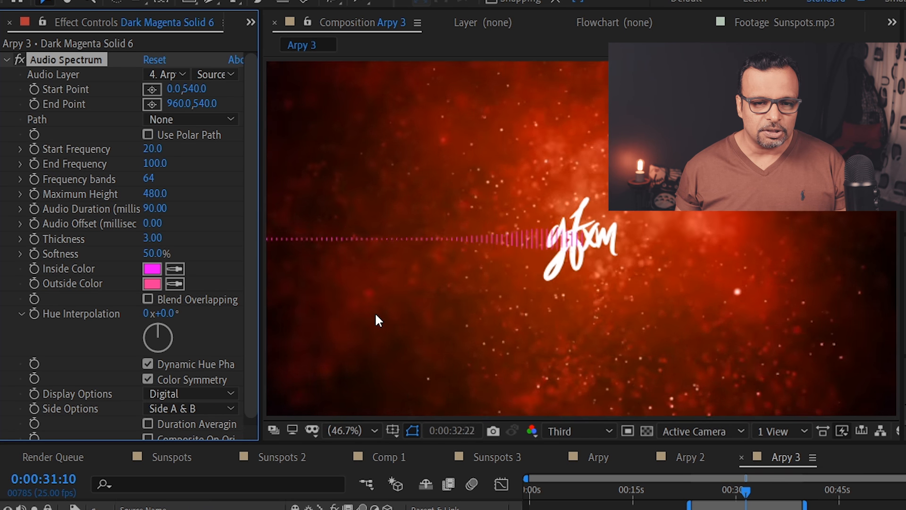
# Change the Audio Spectrum's inside and outside colors to white (FFFFFF) and preview the recolored bars
pyautogui.click(149, 267)
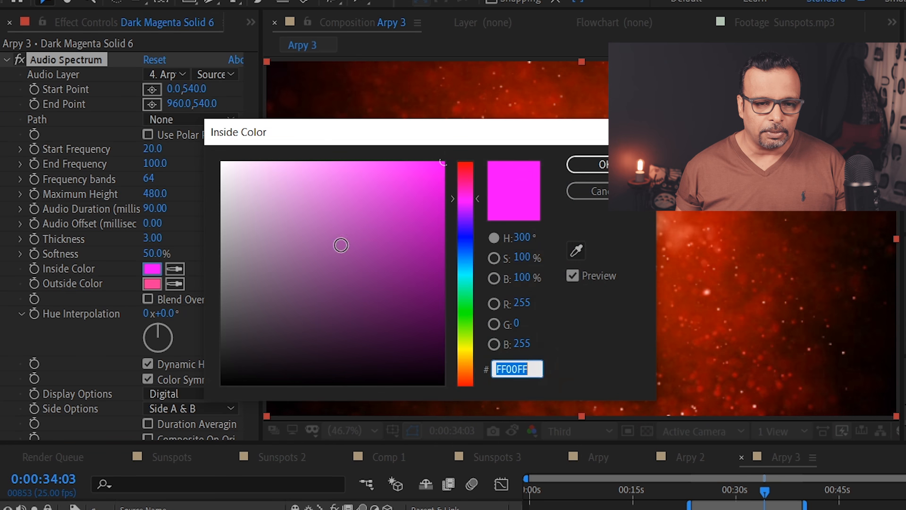
pyautogui.click(602, 163)
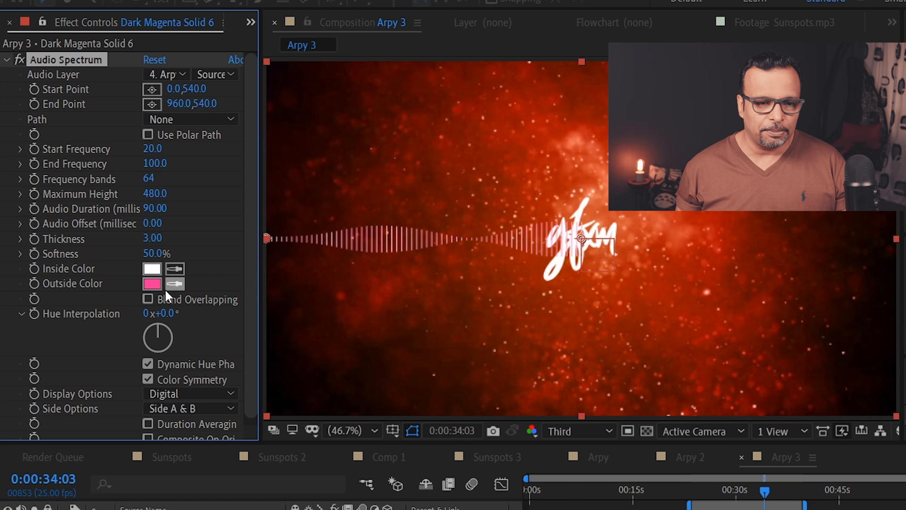
pyautogui.click(152, 283)
pyautogui.write('FFFFFF')
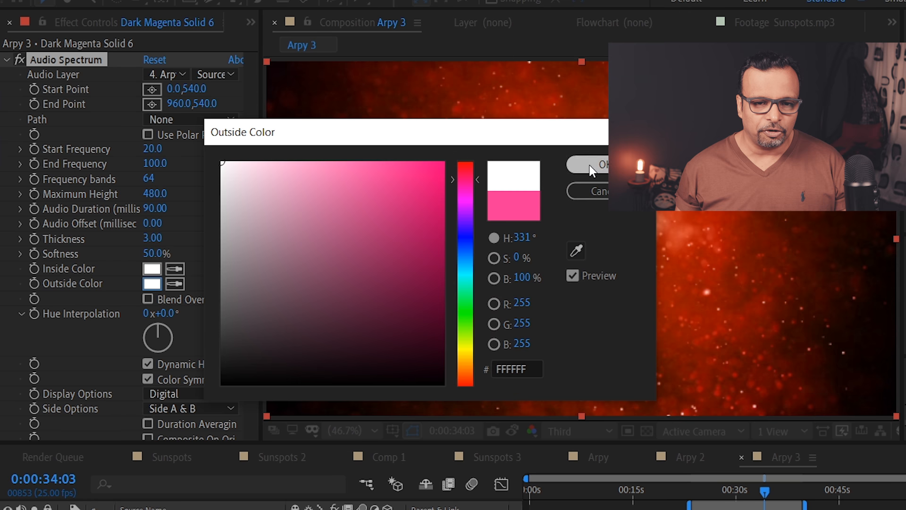
pyautogui.click(602, 163)
pyautogui.press('space')
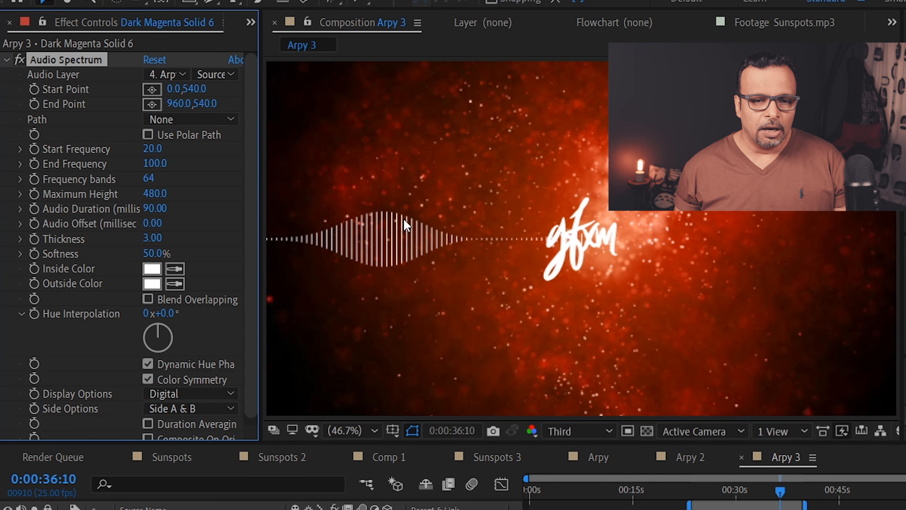
pyautogui.press('space')
# Increase the Audio Spectrum's frequency bands to 467 and preview the denser spectrum
pyautogui.moveTo(152, 178); pyautogui.dragTo(374, 165)
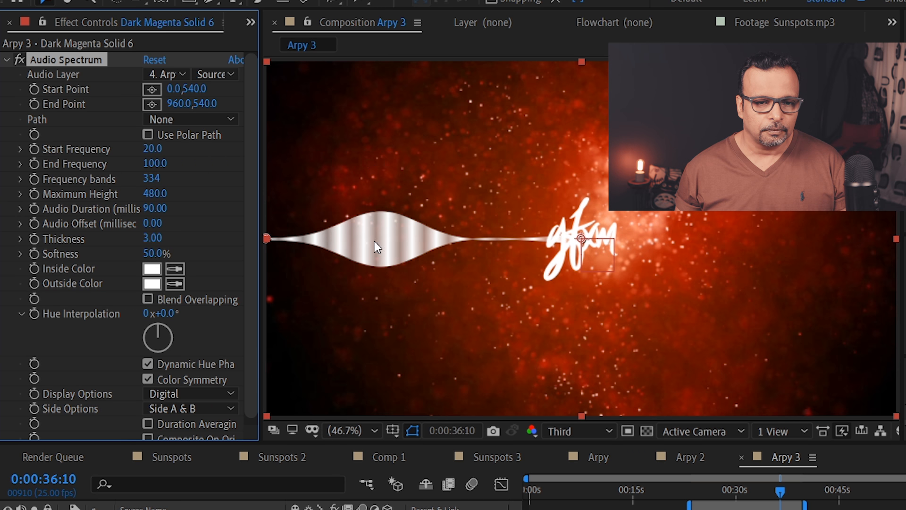
pyautogui.moveTo(157, 181); pyautogui.dragTo(265, 176)
pyautogui.press('space')
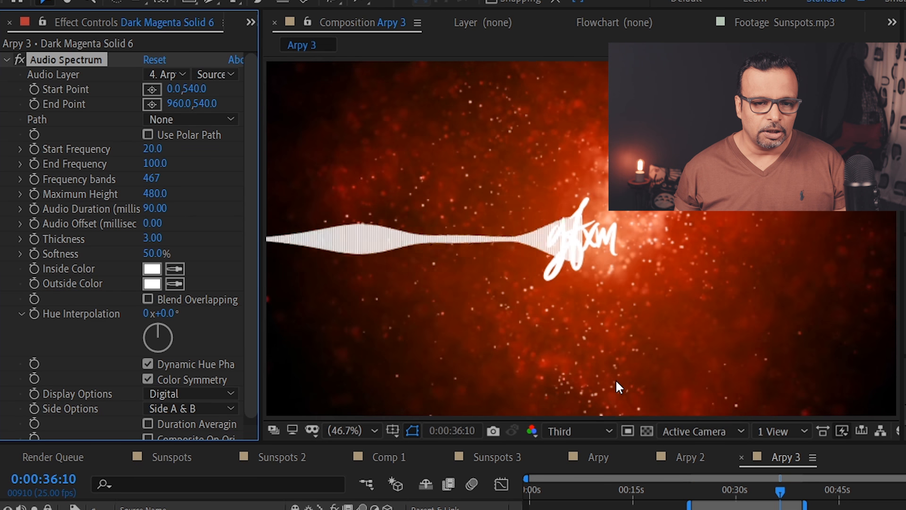
pyautogui.press('space')
# Set the Audio Spectrum's thickness to 5.60 and softness to 0%, and preview the solid waveform
pyautogui.moveTo(159, 238); pyautogui.dragTo(95, 249)
pyautogui.press('space')
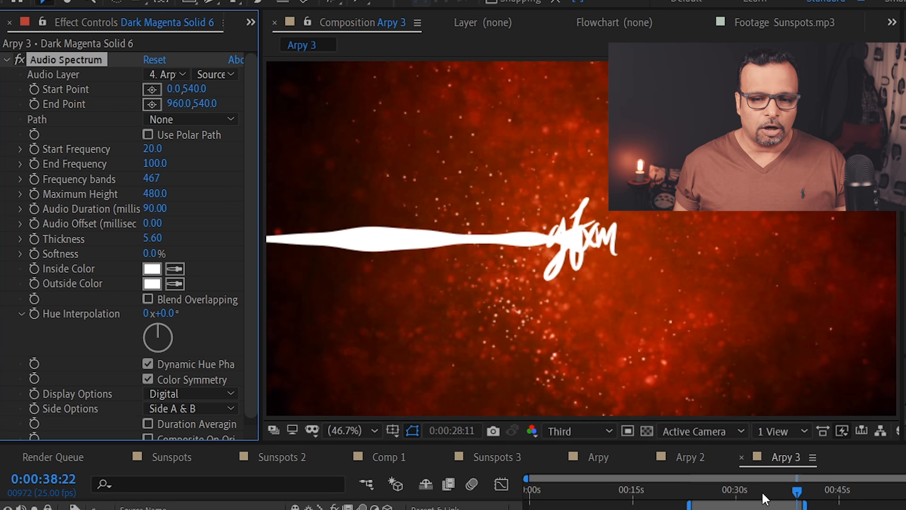
pyautogui.press('space')
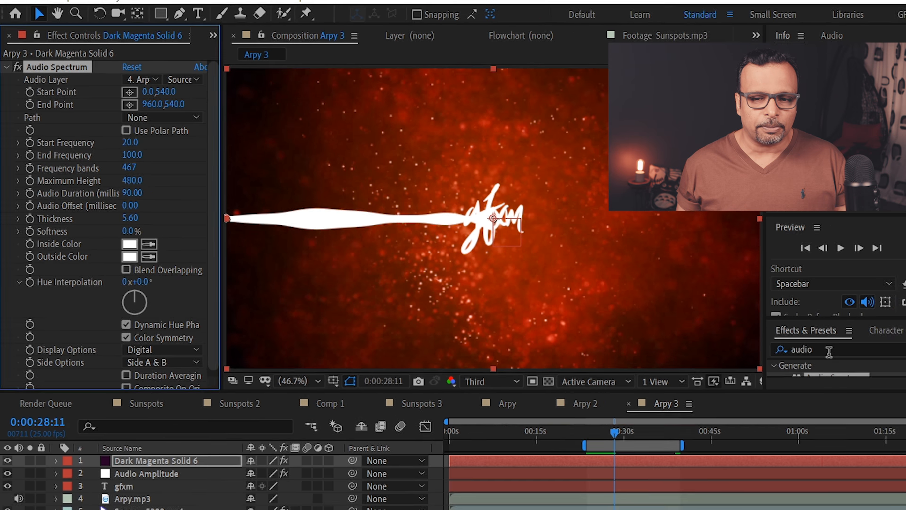
# Find the Polar Coordinates effect and apply it to the Dark Magenta Solid 6 layer
pyautogui.moveTo(828, 353); pyautogui.dragTo(465, 304)
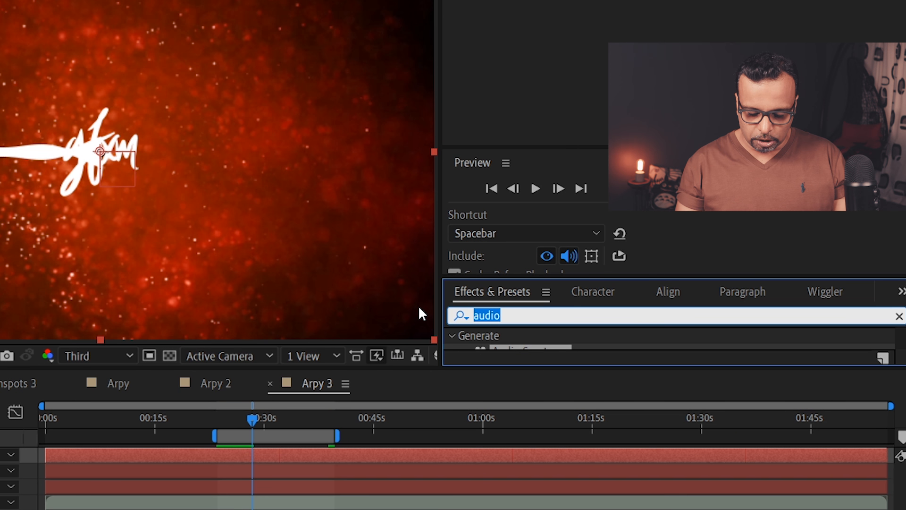
pyautogui.write('polar')
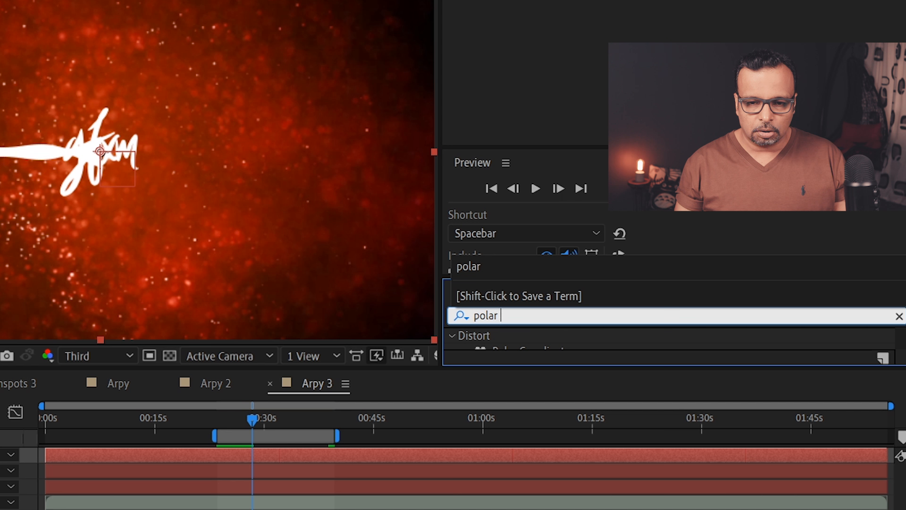
pyautogui.write(' co')
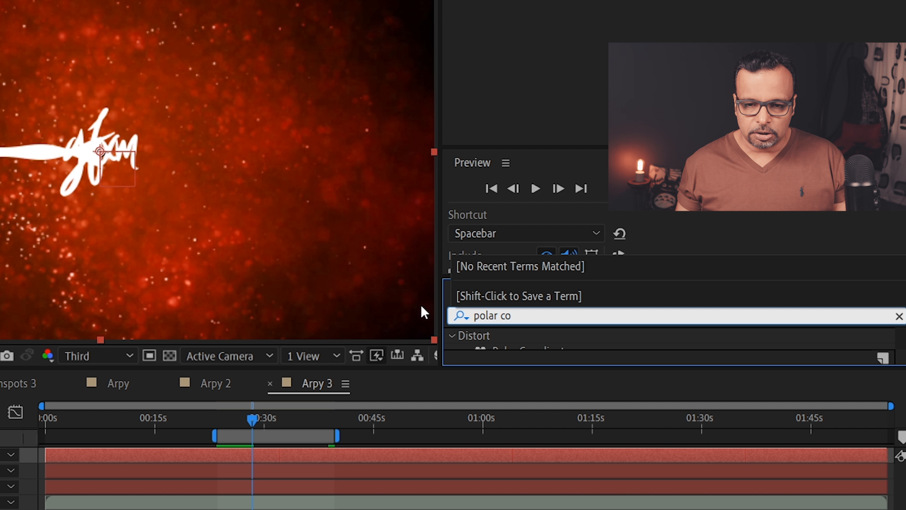
pyautogui.moveTo(561, 368); pyautogui.dragTo(566, 429)
pyautogui.moveTo(527, 353); pyautogui.dragTo(2, 189)
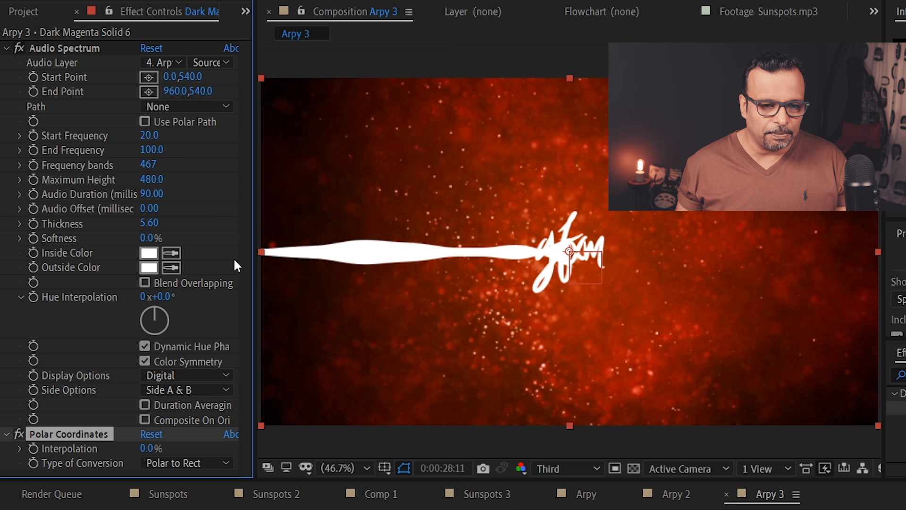
# Set Polar Coordinates to 100% interpolation with Rect to Polar conversion, and preview from the work area's start
pyautogui.moveTo(150, 448); pyautogui.dragTo(343, 436)
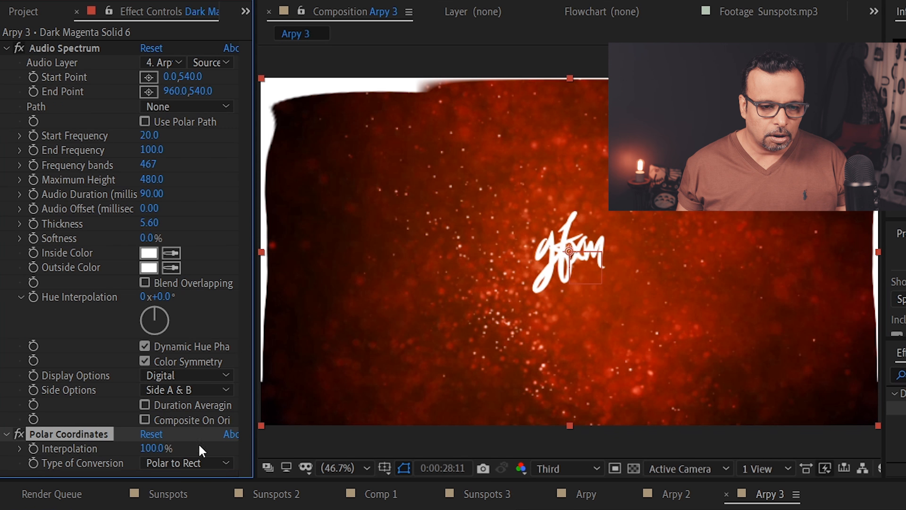
pyautogui.click(189, 463)
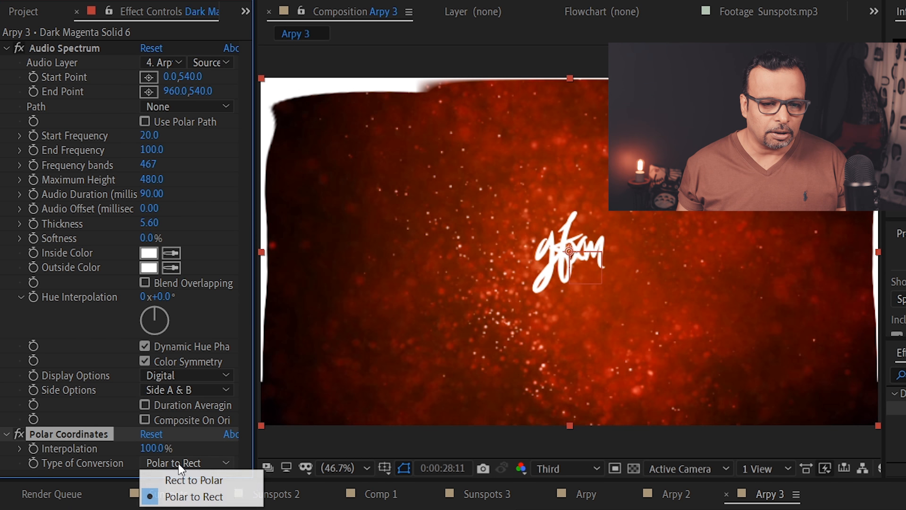
pyautogui.click(231, 481)
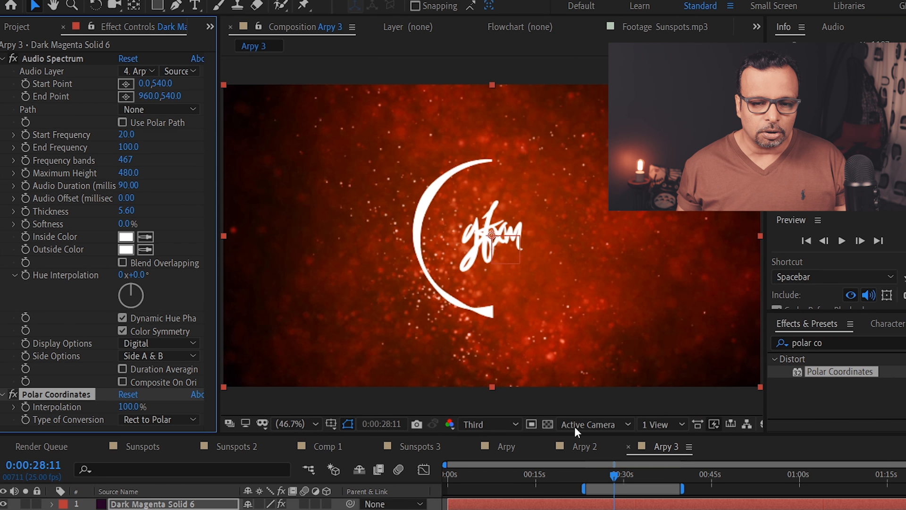
pyautogui.moveTo(616, 475); pyautogui.dragTo(588, 469)
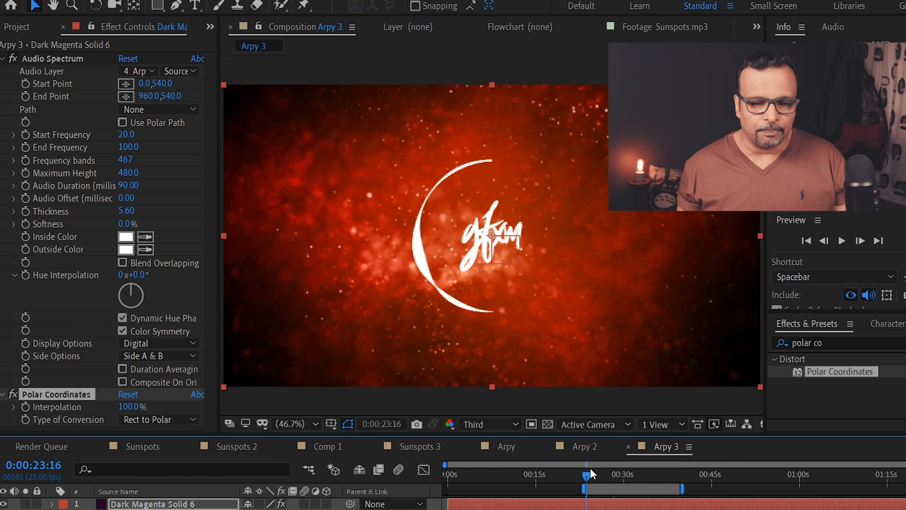
pyautogui.press('space')
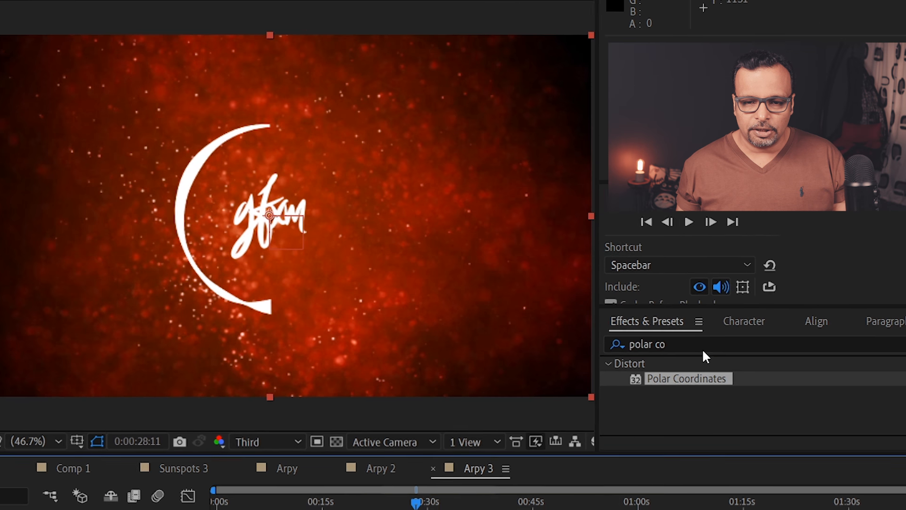
# Find the Mirror effect and apply it to the spectrum solid below Polar Coordinates
pyautogui.click(774, 341)
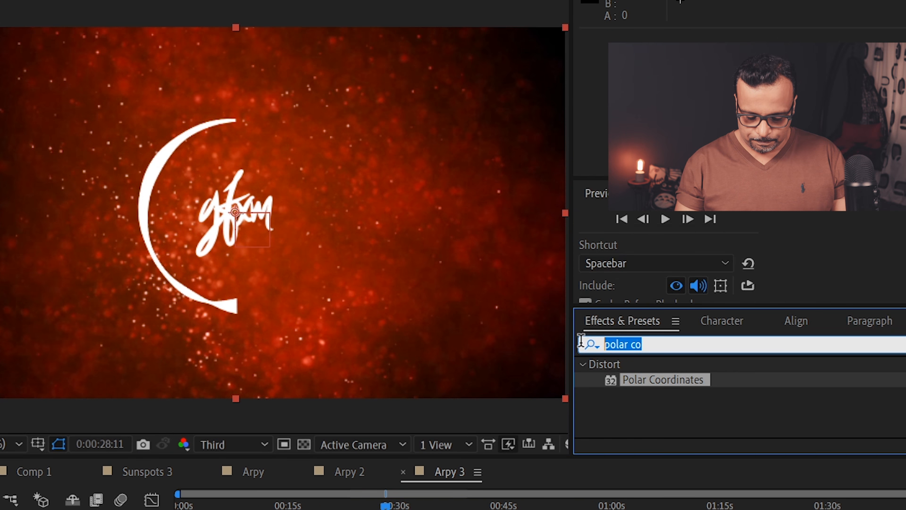
pyautogui.write('mirro')
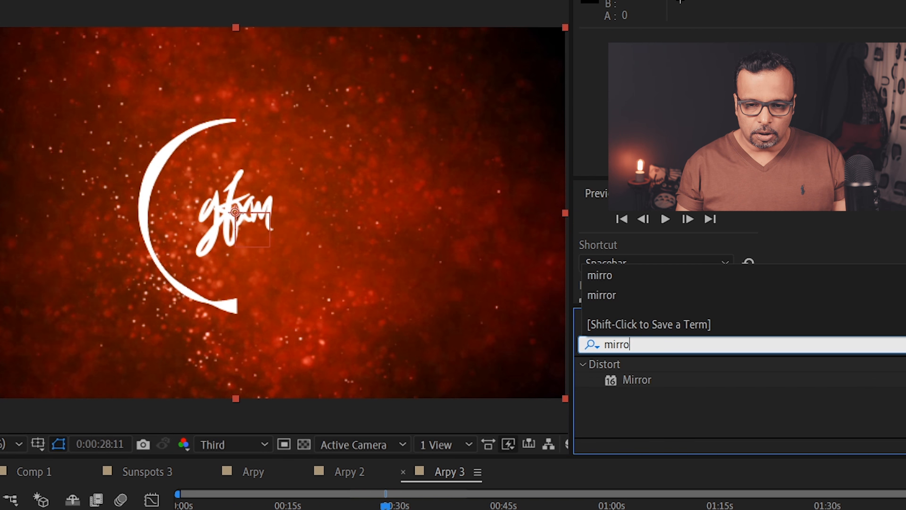
pyautogui.moveTo(644, 379); pyautogui.dragTo(247, 271)
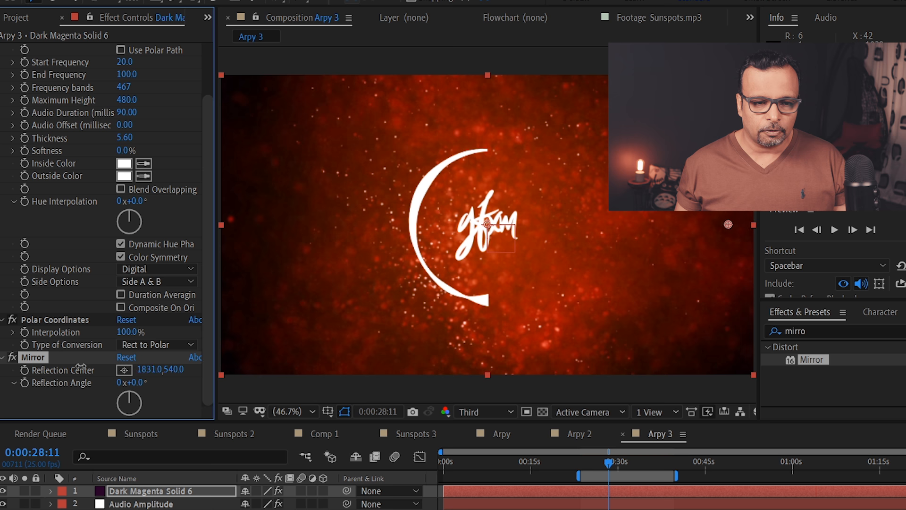
# Set the X value of the Mirror's reflection center to 960, fine-tune it to 957, and preview the full ring
pyautogui.click(149, 370)
pyautogui.write('9')
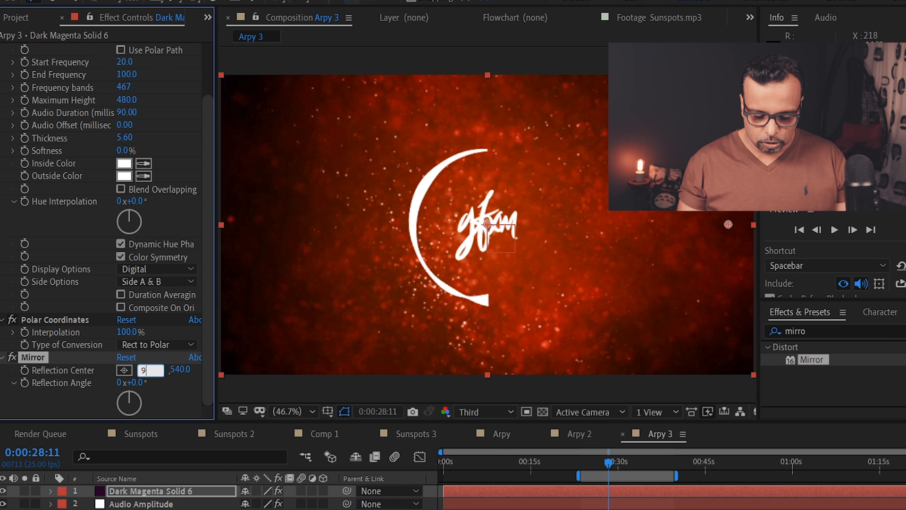
pyautogui.write('60')
pyautogui.press('Return')
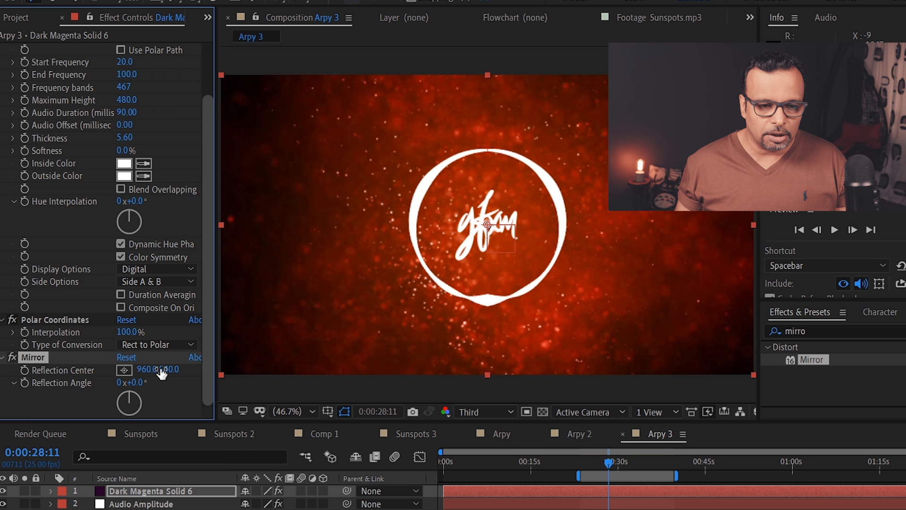
pyautogui.moveTo(147, 367); pyautogui.dragTo(146, 368)
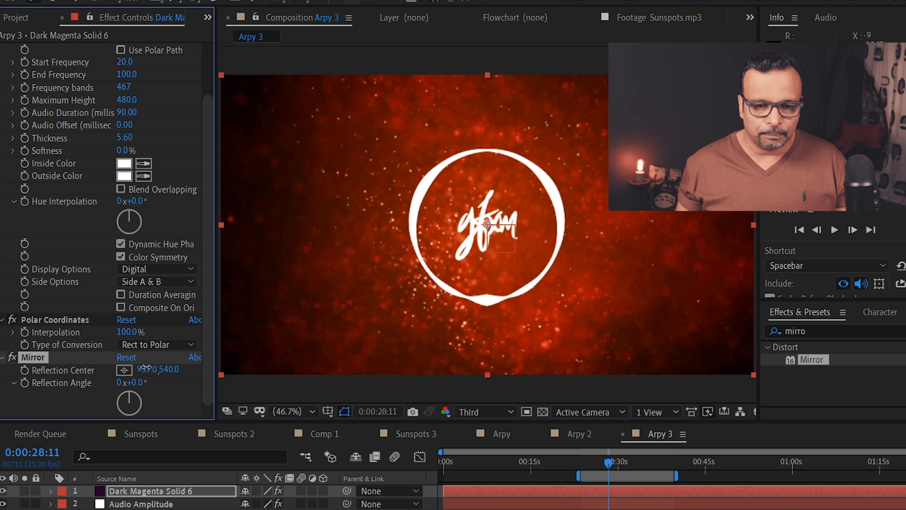
pyautogui.press('space')
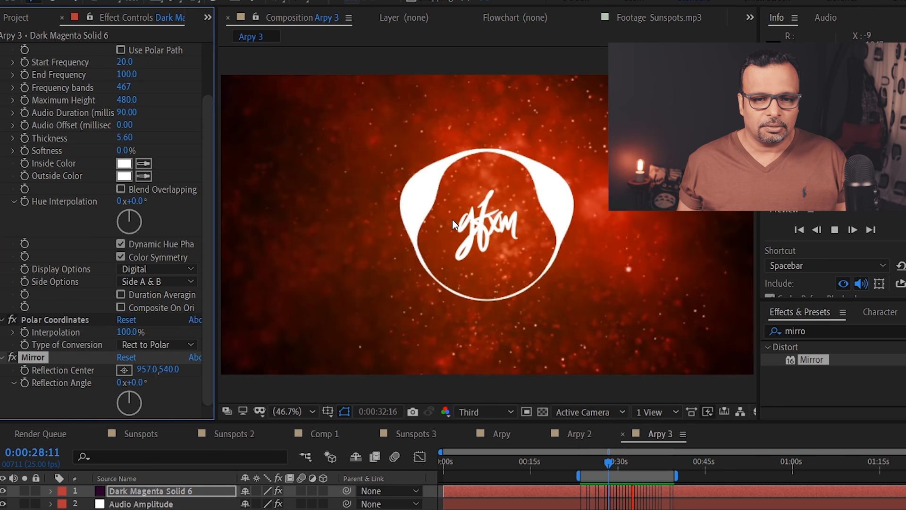
pyautogui.press('space')
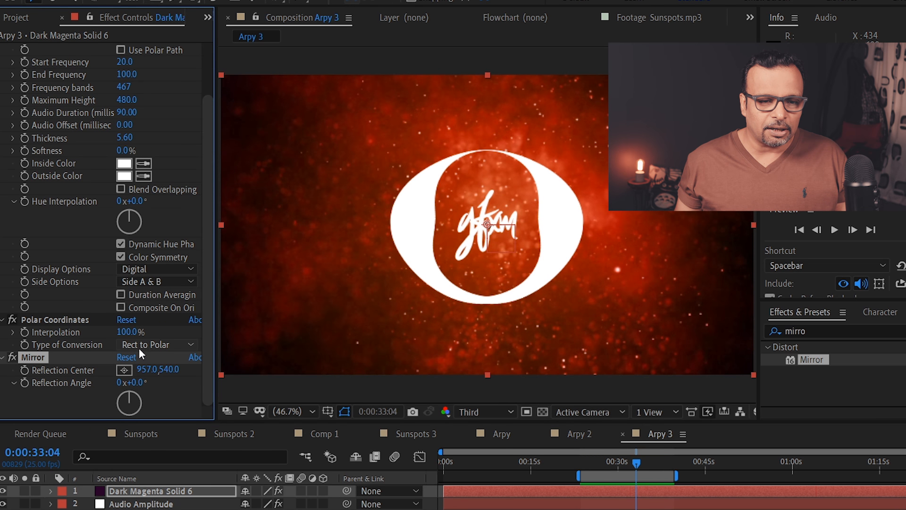
# Raise the Audio Spectrum's maximum height to 670, set its side options to Side B, and preview the ring
pyautogui.moveTo(209, 237); pyautogui.dragTo(211, 149)
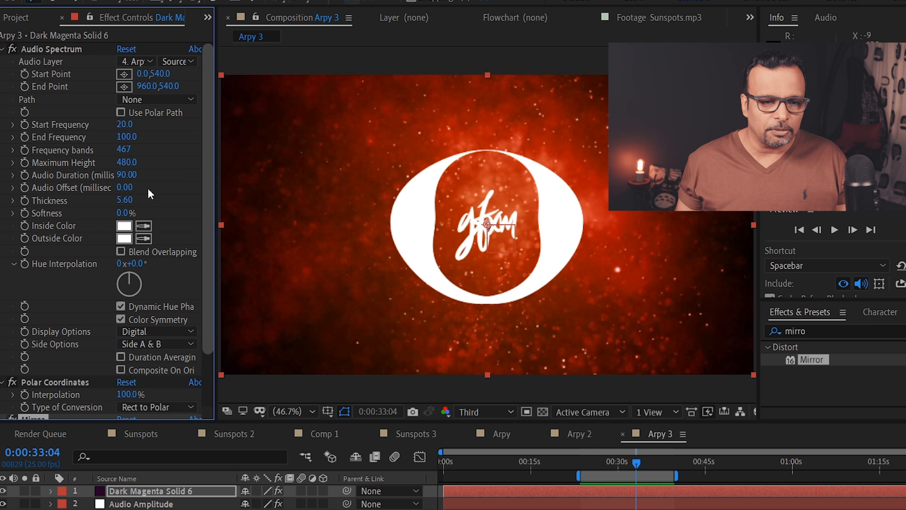
pyautogui.moveTo(132, 162); pyautogui.dragTo(147, 162)
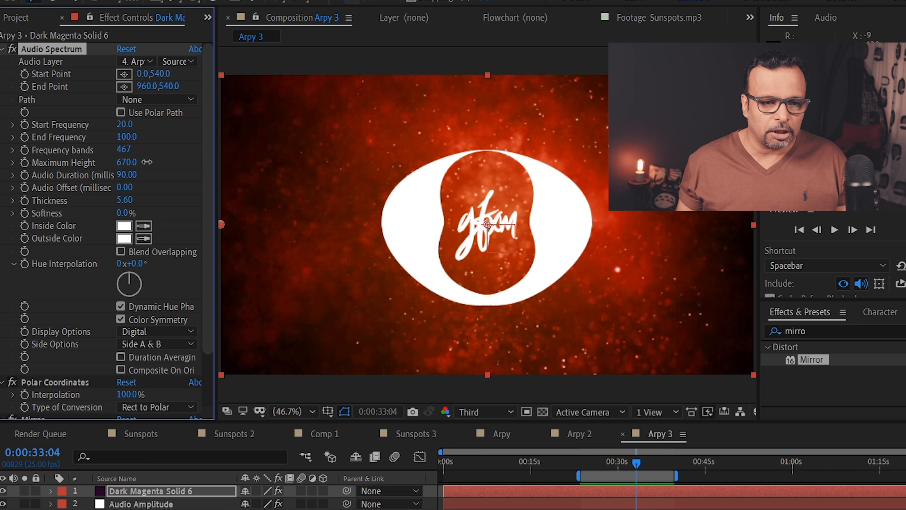
pyautogui.click(150, 345)
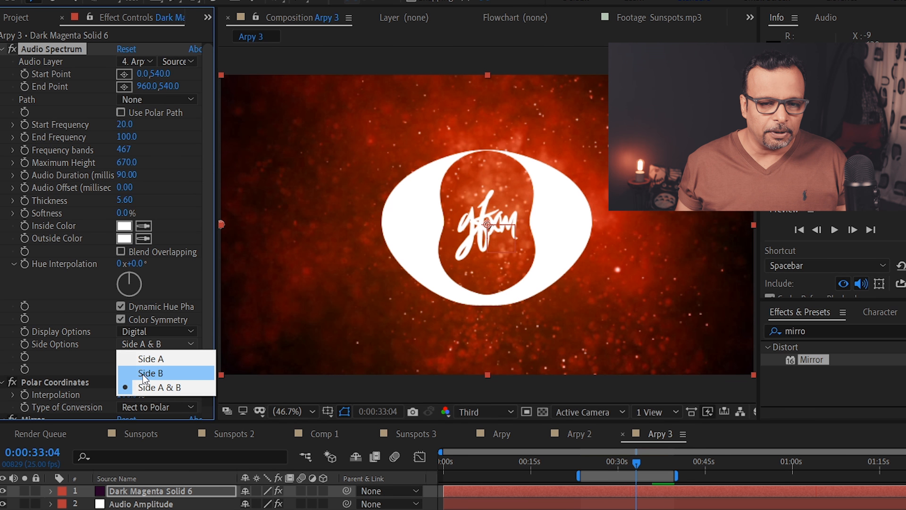
pyautogui.click(150, 373)
pyautogui.press('space')
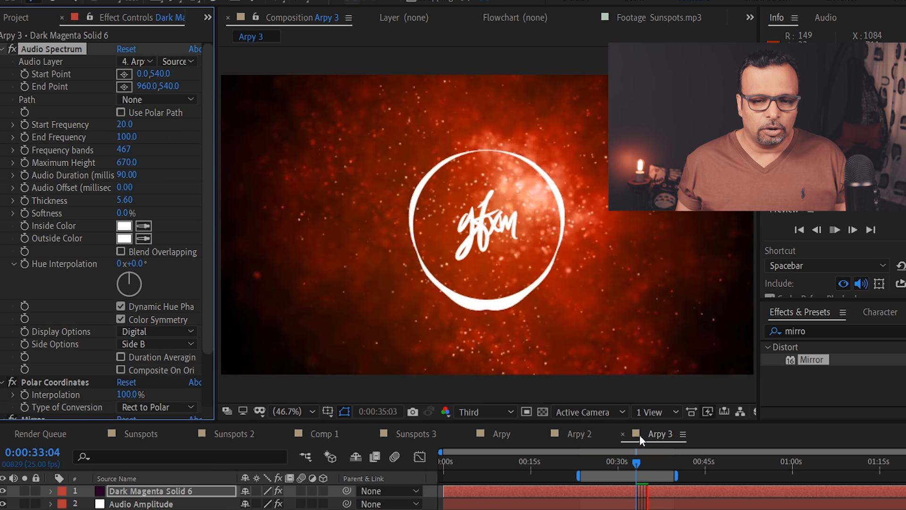
pyautogui.press('space')
pyautogui.click(577, 478)
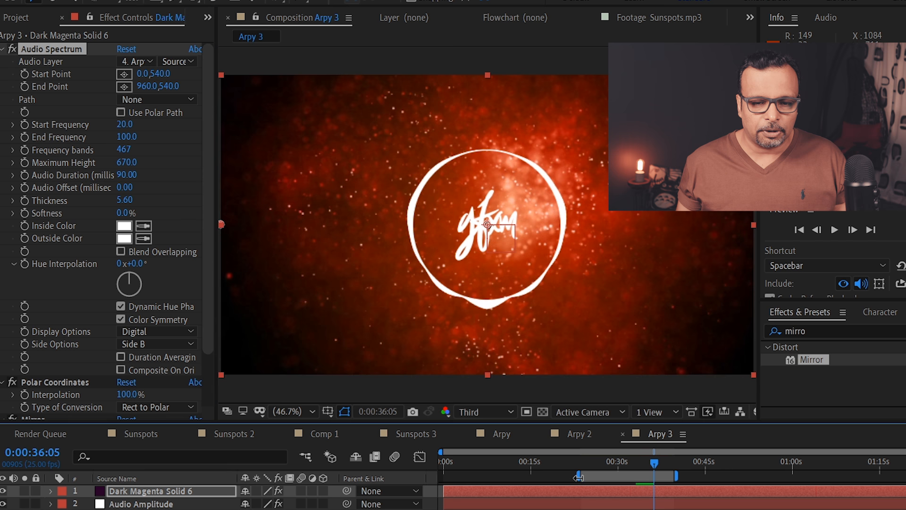
# Preview the ring, then find the 4-Color Gradient effect and apply it to the spectrum solid below Mirror
pyautogui.press('space')
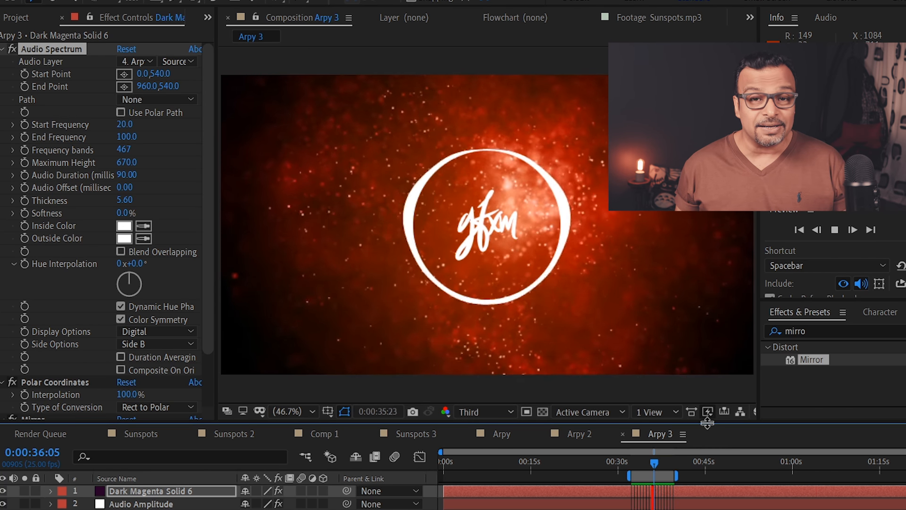
pyautogui.click(653, 460)
pyautogui.moveTo(822, 334); pyautogui.dragTo(738, 332)
pyautogui.write('gradient')
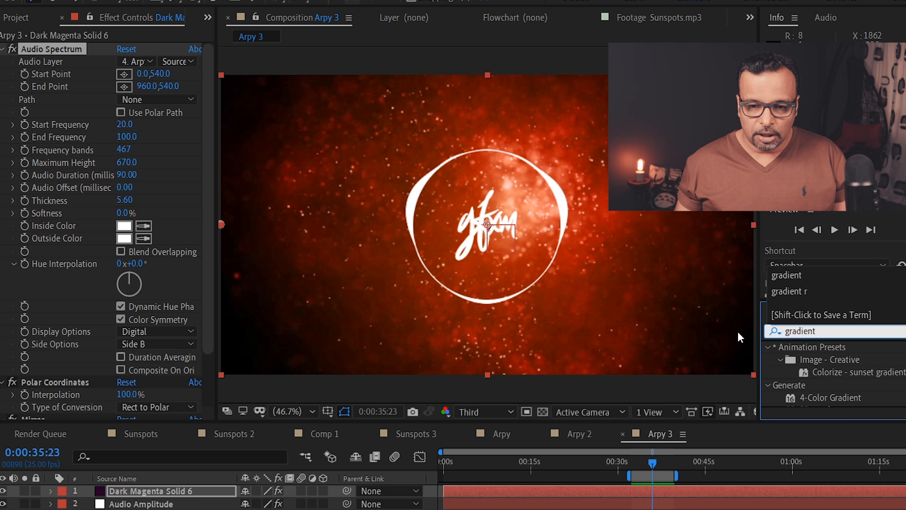
pyautogui.moveTo(824, 398); pyautogui.dragTo(464, 364)
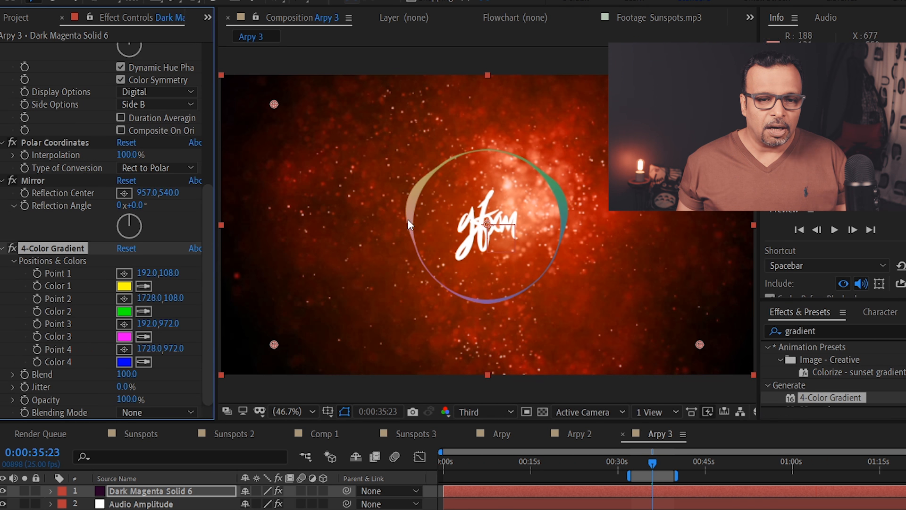
# Set the 4-Color Gradient's Color 2 to orange FF8C00 and Color 3 to red FF0B00
pyautogui.click(125, 311)
pyautogui.moveTo(389, 299); pyautogui.dragTo(391, 307)
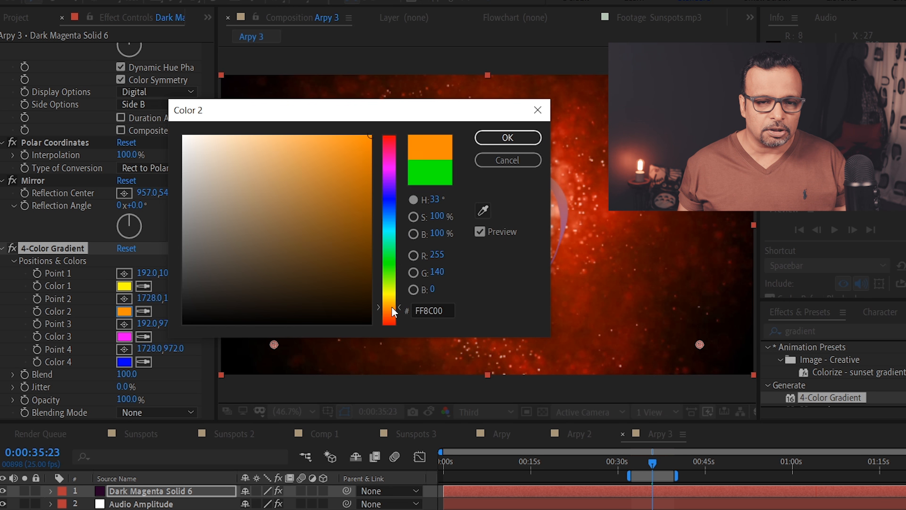
pyautogui.click(508, 137)
pyautogui.click(125, 336)
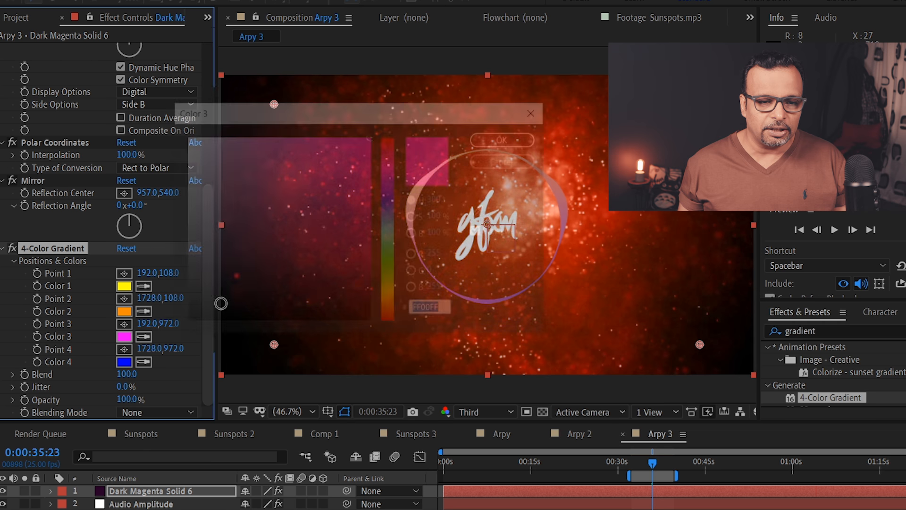
pyautogui.moveTo(379, 241); pyautogui.dragTo(396, 328)
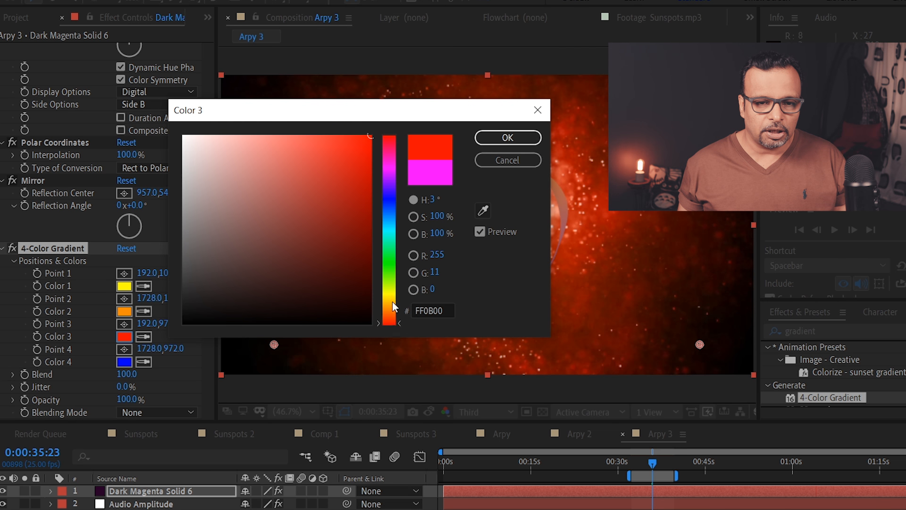
pyautogui.click(508, 137)
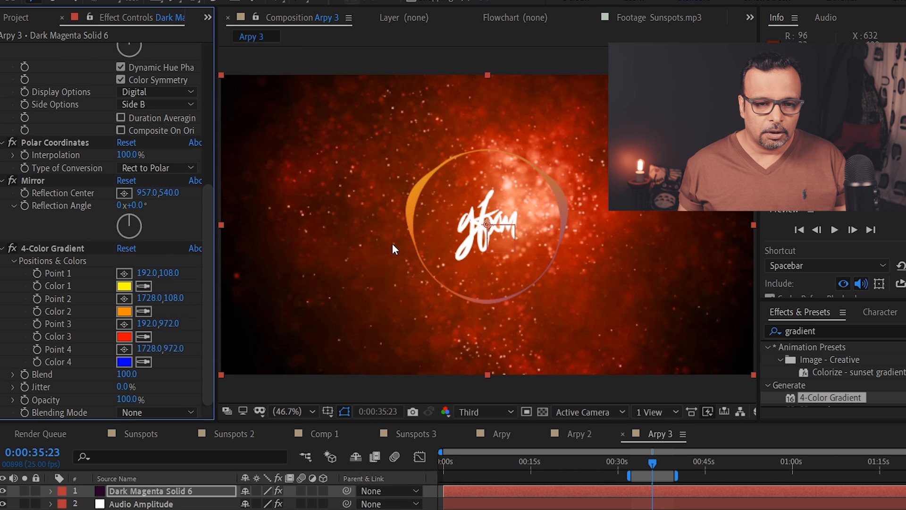
# Set the gradient's Color 4 to orange FF7000 and shift Color 1 to a warmer golden yellow
pyautogui.click(126, 362)
pyautogui.moveTo(388, 319)
pyautogui.mouseDown()
pyautogui.moveTo(376, 321)
pyautogui.moveTo(380, 303)
pyautogui.moveTo(385, 316)
pyautogui.mouseUp()
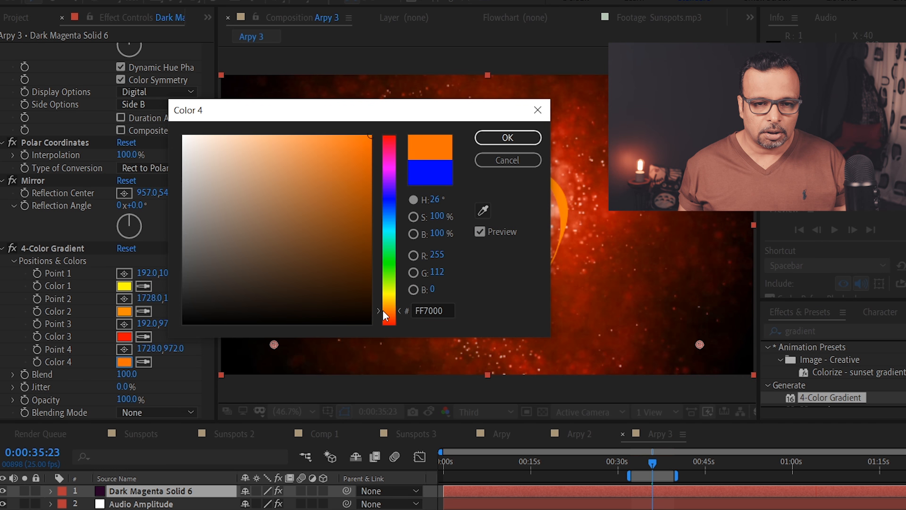
pyautogui.click(507, 138)
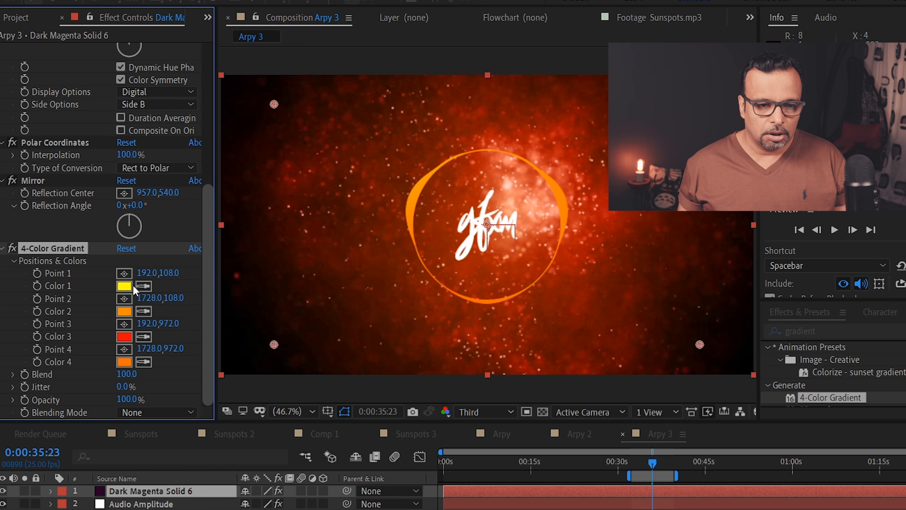
pyautogui.click(129, 285)
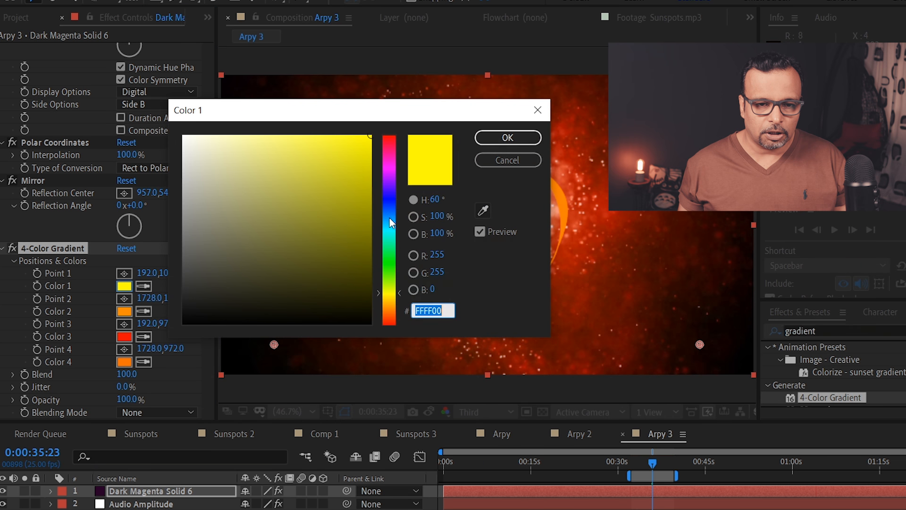
pyautogui.click(387, 296)
pyautogui.click(529, 137)
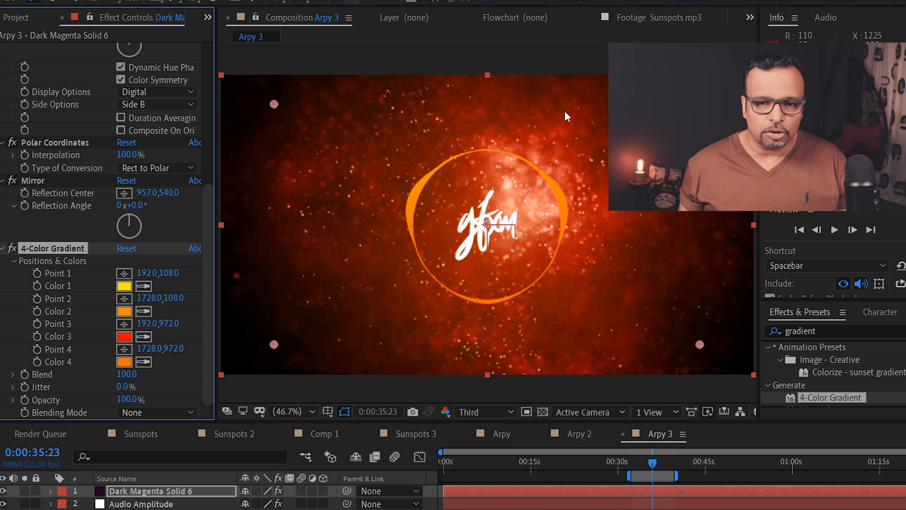
# Place gradient points 1 to 4 around the ring at about 704,367; 1265,384; 1188,758 and 697,751, and preview the colors
pyautogui.moveTo(277, 105); pyautogui.dragTo(418, 179)
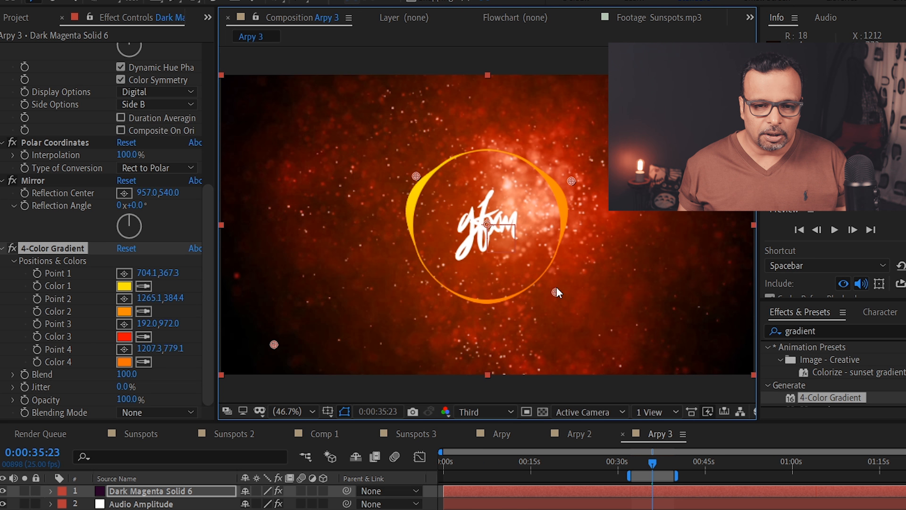
pyautogui.moveTo(274, 344); pyautogui.dragTo(416, 287)
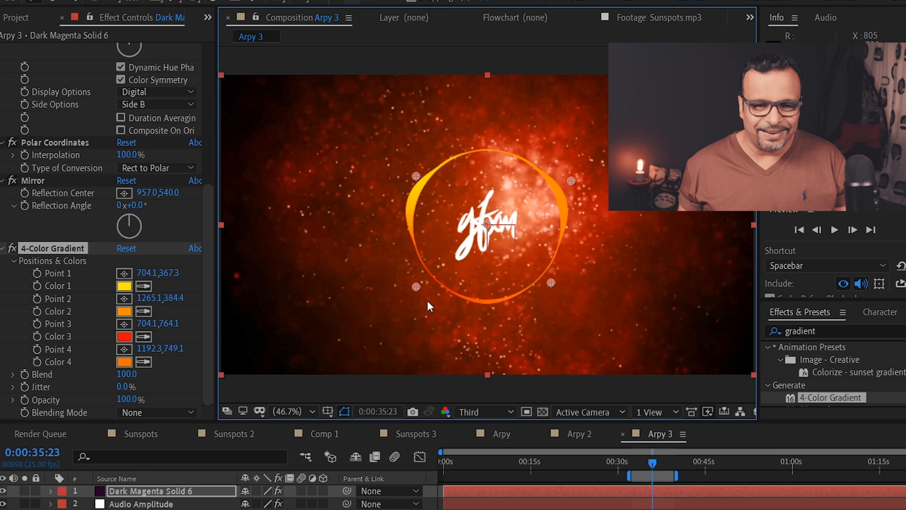
pyautogui.press('space')
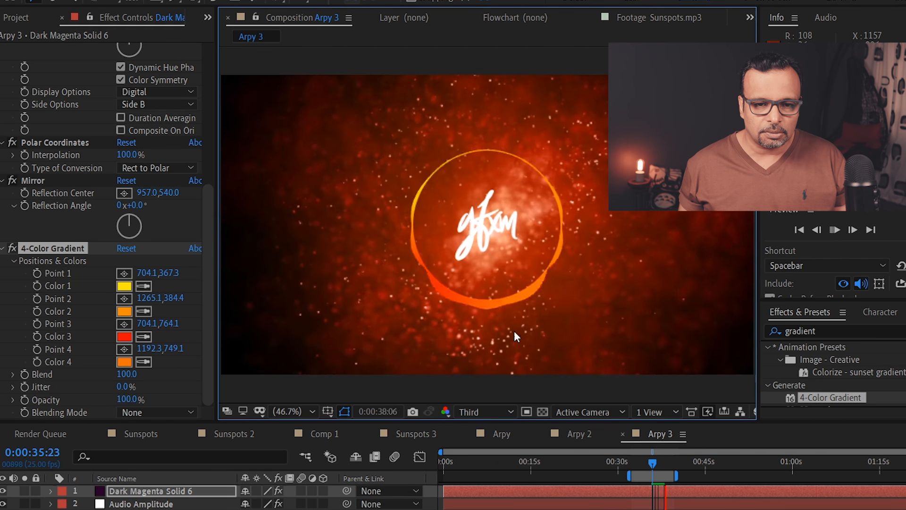
pyautogui.moveTo(416, 286); pyautogui.dragTo(392, 300)
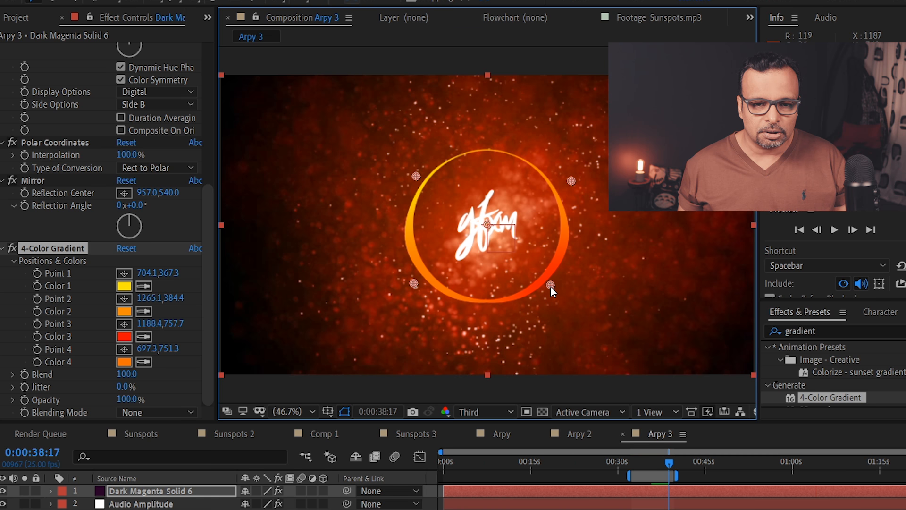
pyautogui.press('space')
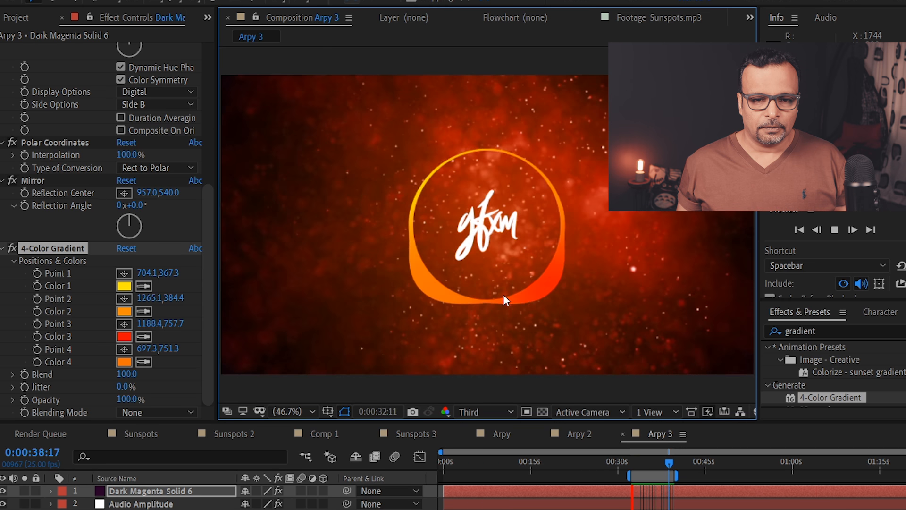
# Raise the Audio Spectrum's maximum height to 1140 and preview the gradient ring
pyautogui.press('space')
pyautogui.moveTo(210, 214); pyautogui.dragTo(205, 88)
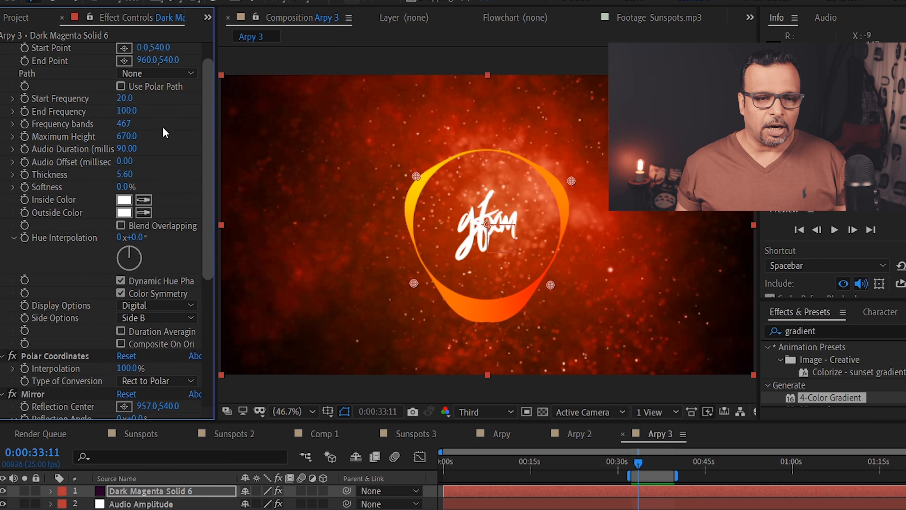
pyautogui.moveTo(132, 136); pyautogui.dragTo(177, 136)
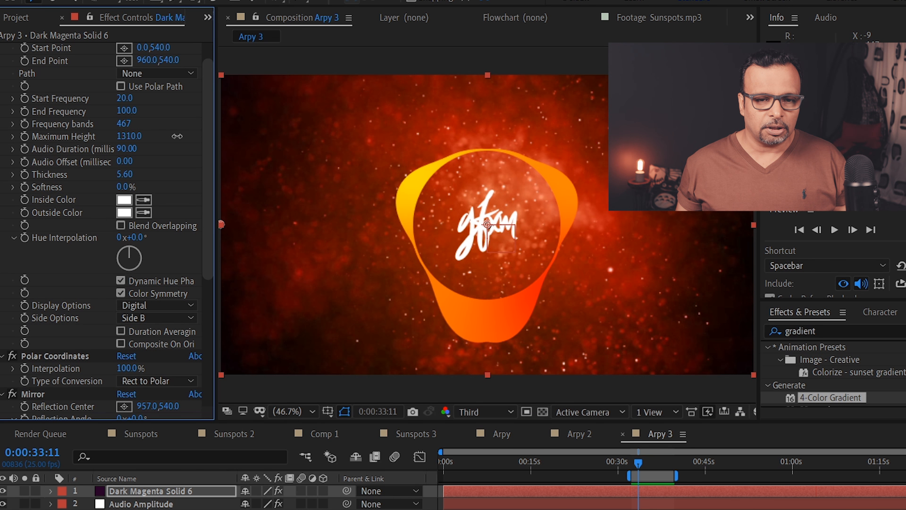
pyautogui.press('space')
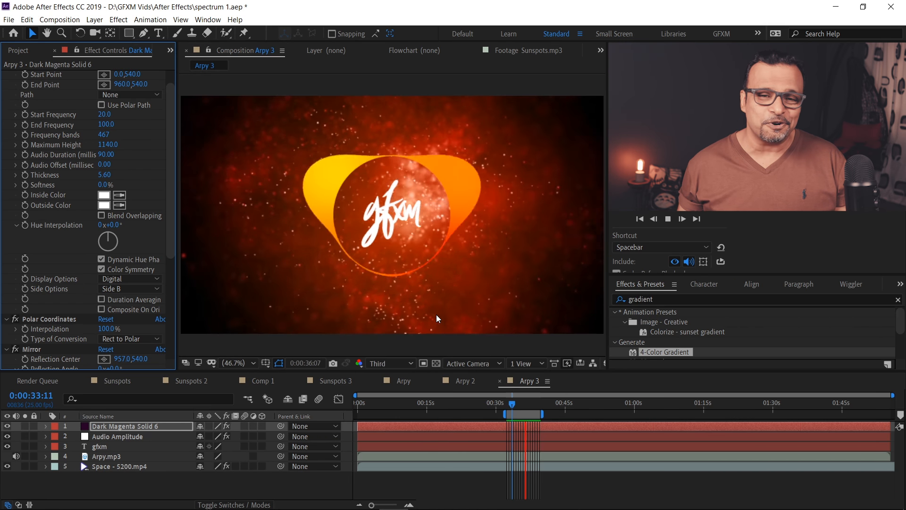
pyautogui.press('space')
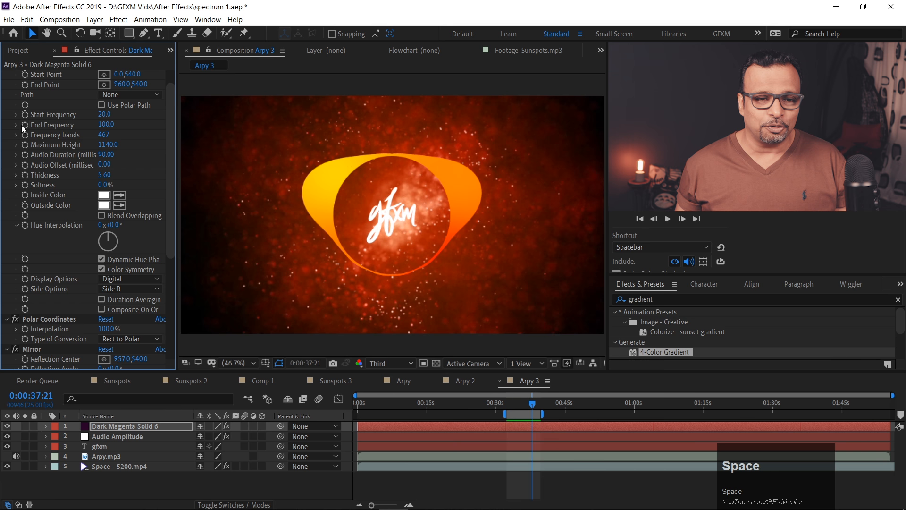
# Duplicate the Dark Magenta Solid 6 layer and hide the original copy beneath it
pyautogui.click(108, 424)
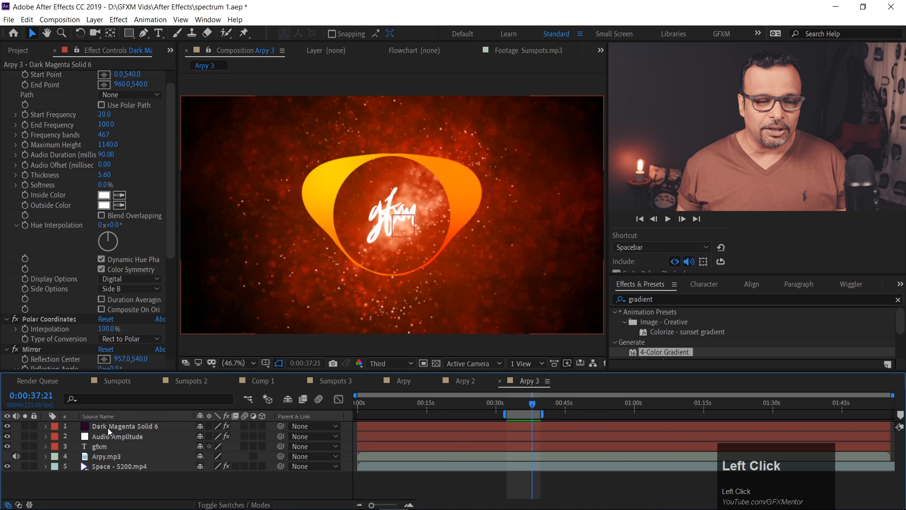
pyautogui.hotkey('ctrl', 'd')
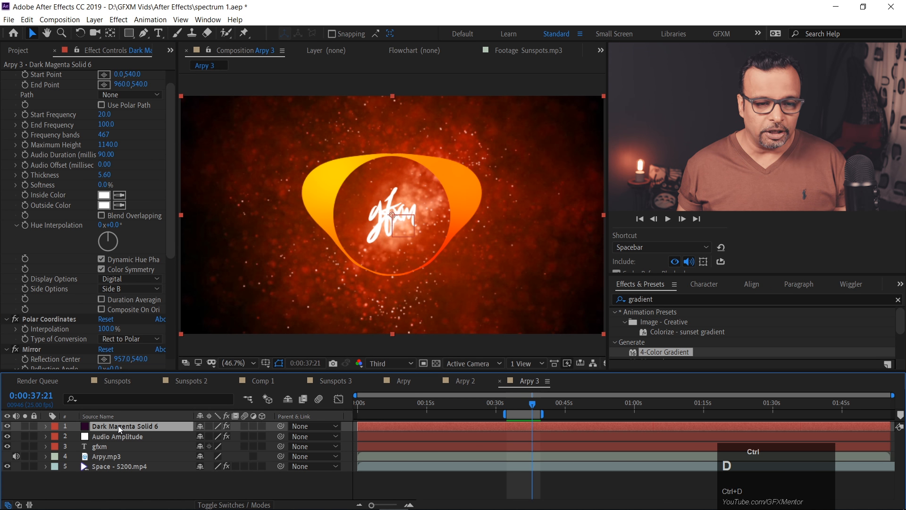
pyautogui.click(7, 438)
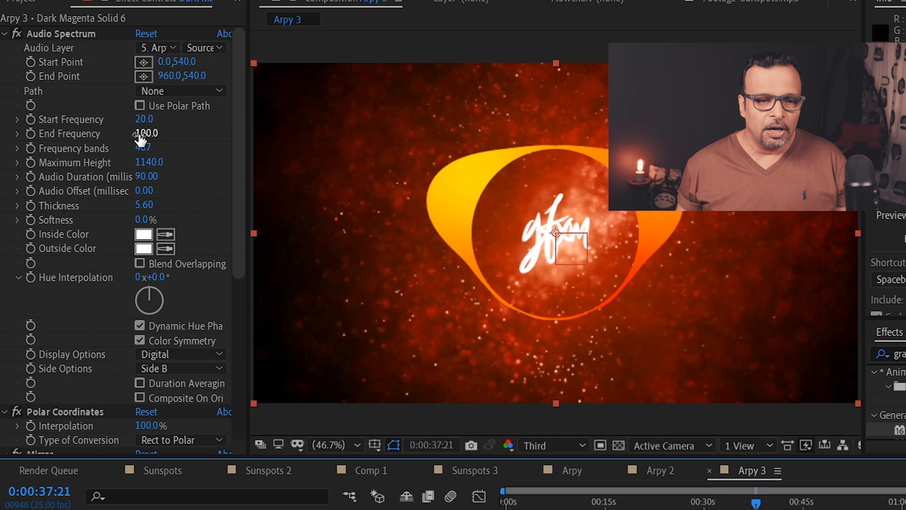
# Set the duplicate's Audio Spectrum start frequency to 1000 and end frequency to 2000, and preview from about 0:00:33:00
pyautogui.click(144, 120)
pyautogui.write('1000')
pyautogui.press('Return')
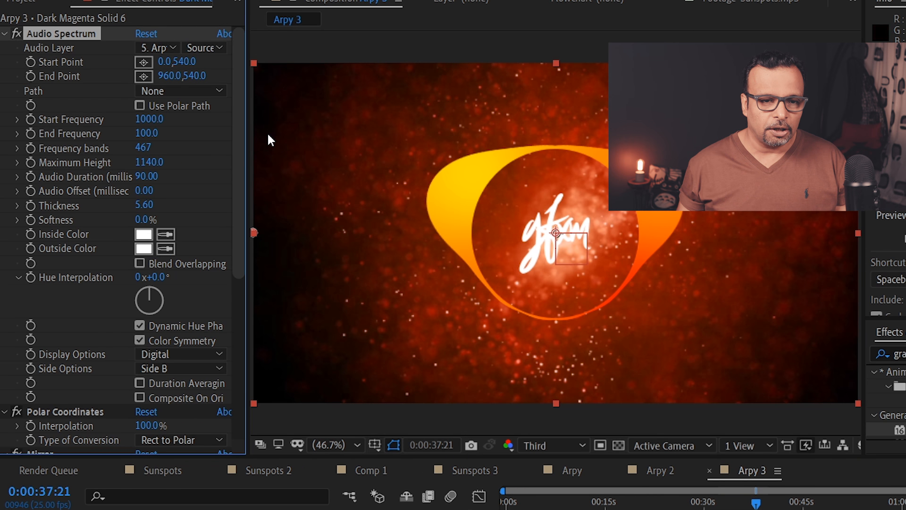
pyautogui.click(146, 133)
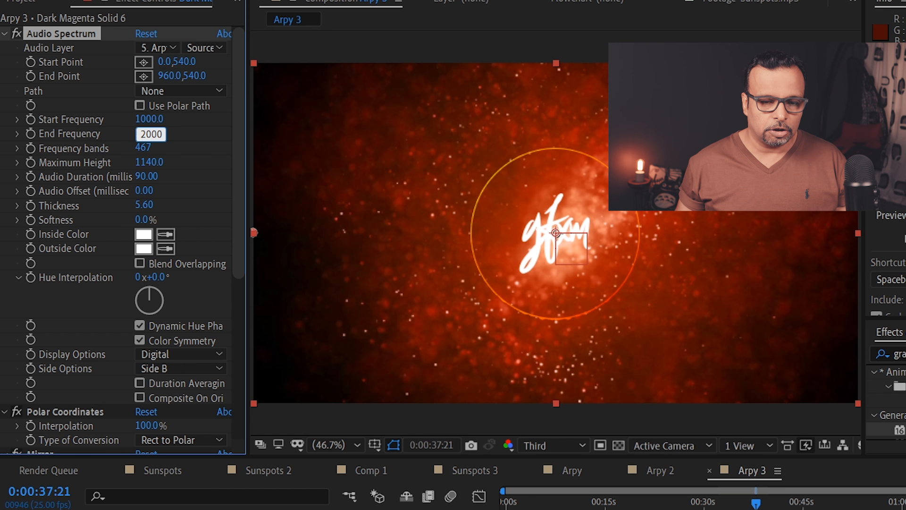
pyautogui.press('Return')
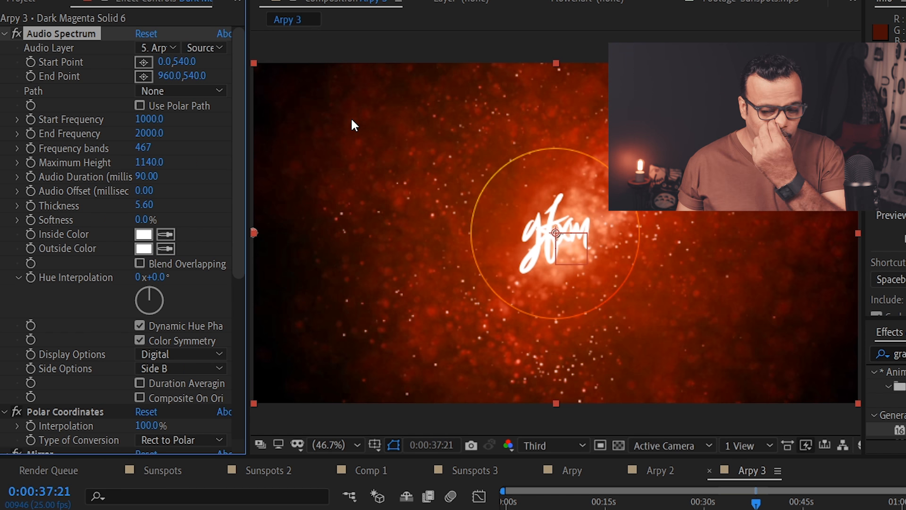
pyautogui.click(724, 502)
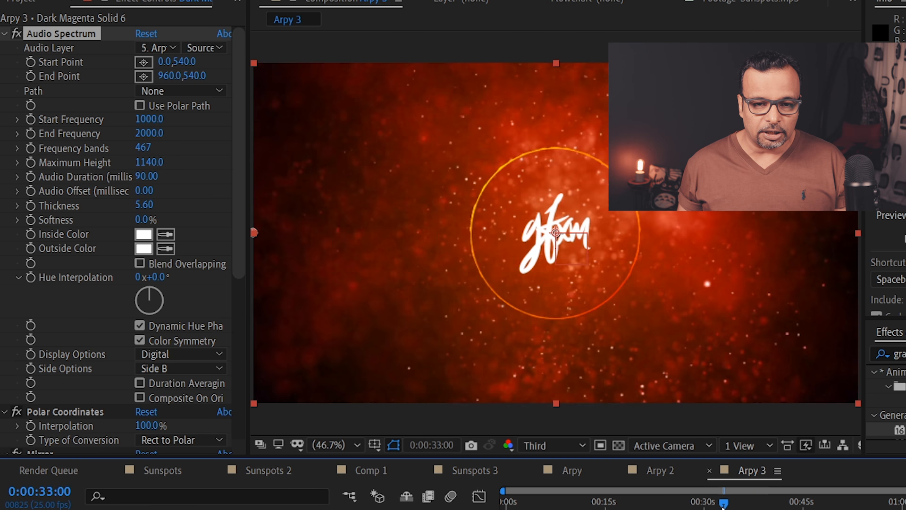
pyautogui.press('space')
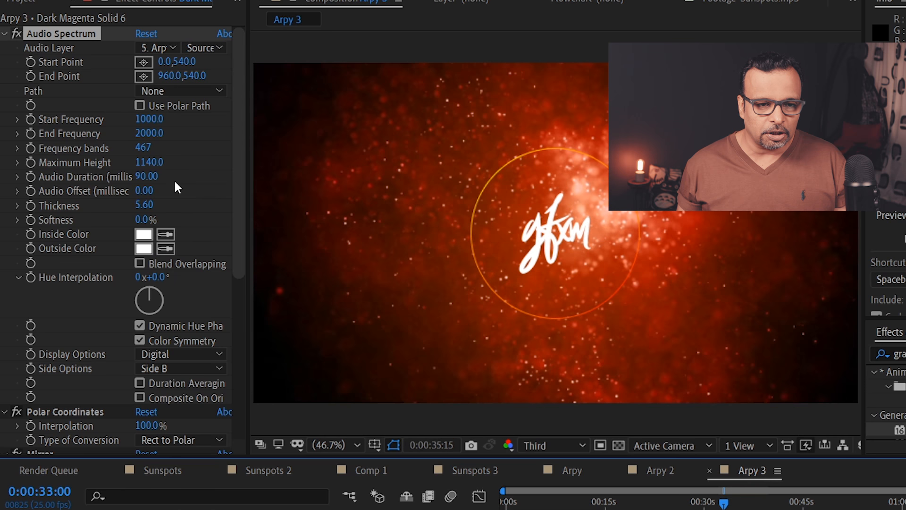
pyautogui.press('space')
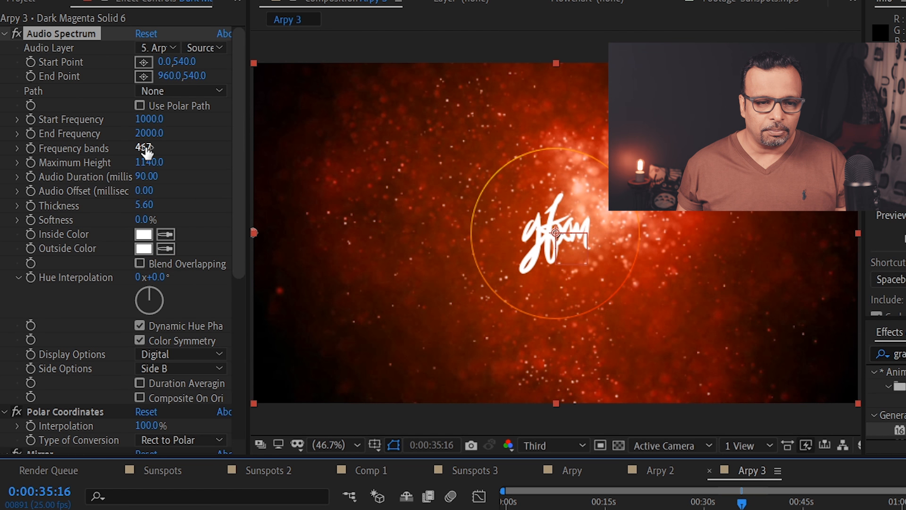
# Set the duplicate's side options to Side A & B and delete its 4-Color Gradient effect
pyautogui.click(173, 364)
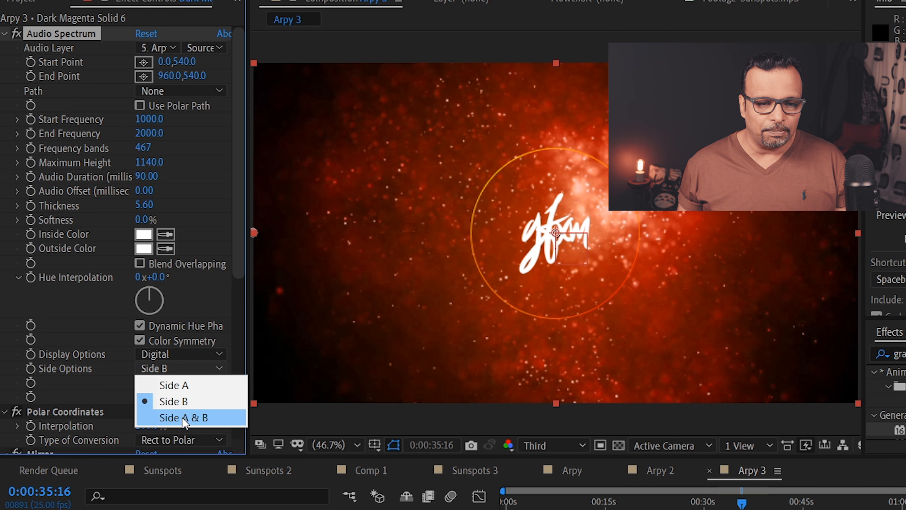
pyautogui.click(182, 417)
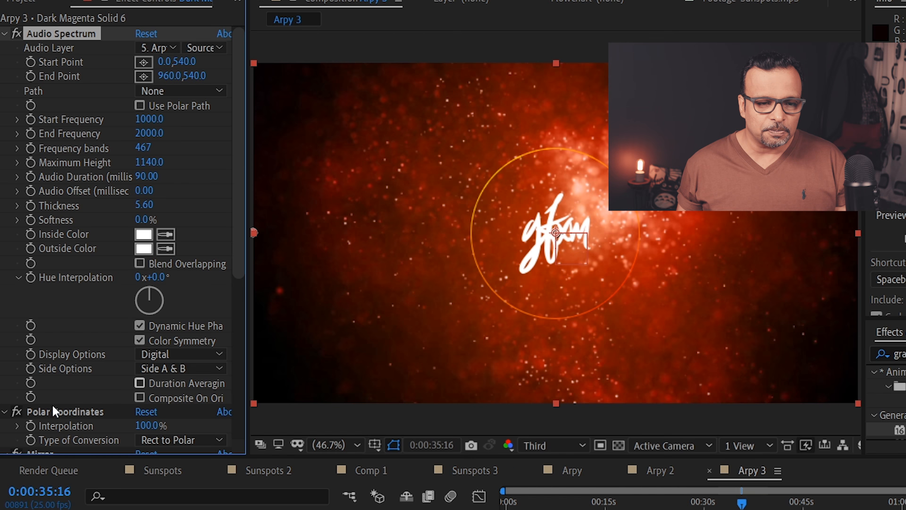
pyautogui.scroll(-8, 47, 410)
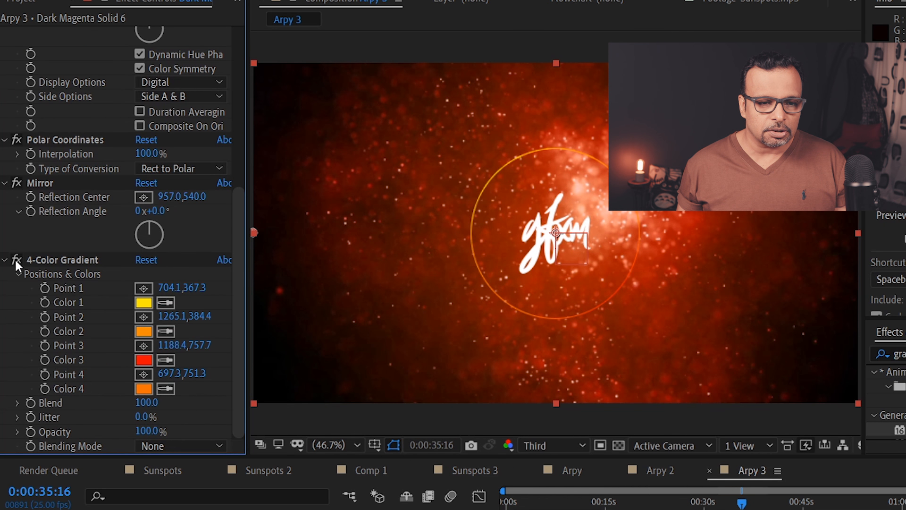
pyautogui.click(77, 259)
pyautogui.press('Delete')
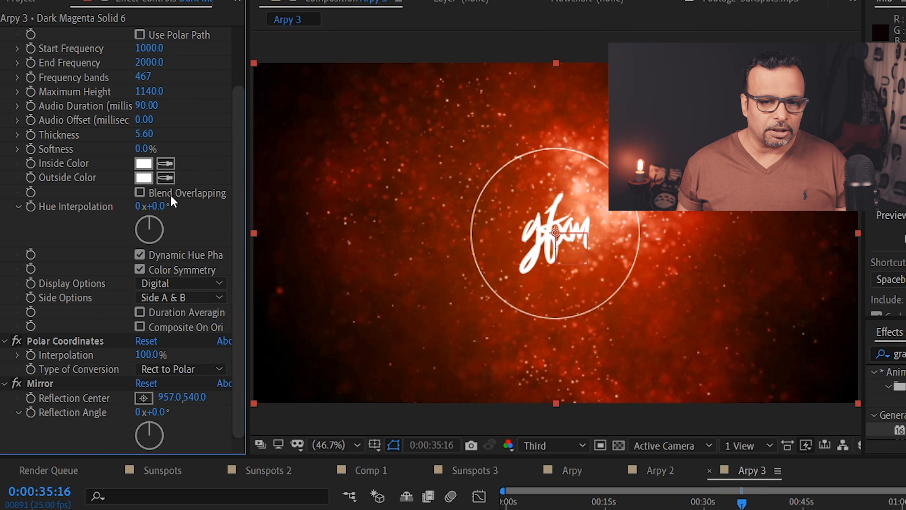
# Move to 0:00:33:15, raise the white duplicate's Audio Spectrum maximum height to 9800, and preview it
pyautogui.moveTo(741, 503)
pyautogui.mouseDown()
pyautogui.moveTo(725, 502)
pyautogui.moveTo(751, 502)
pyautogui.moveTo(719, 494)
pyautogui.moveTo(748, 498)
pyautogui.moveTo(728, 500)
pyautogui.mouseUp()
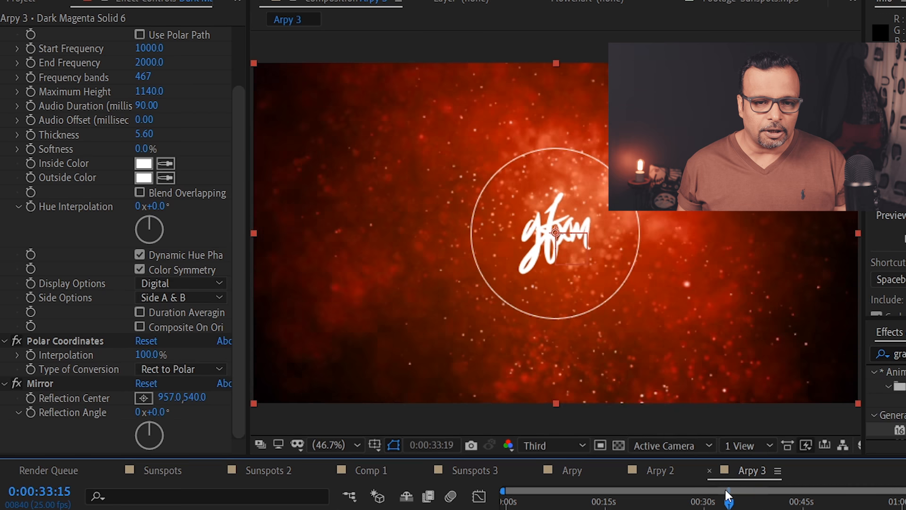
pyautogui.moveTo(243, 181); pyautogui.dragTo(243, 117)
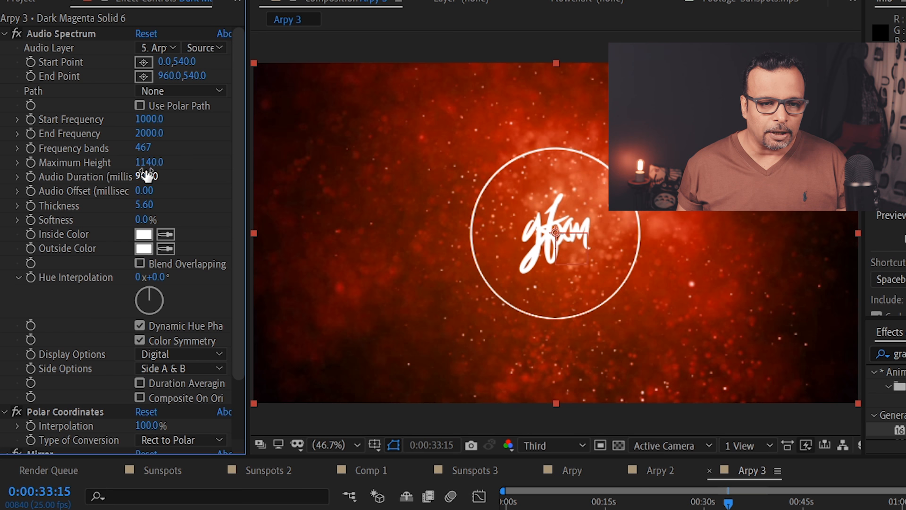
pyautogui.moveTo(149, 165); pyautogui.dragTo(335, 158)
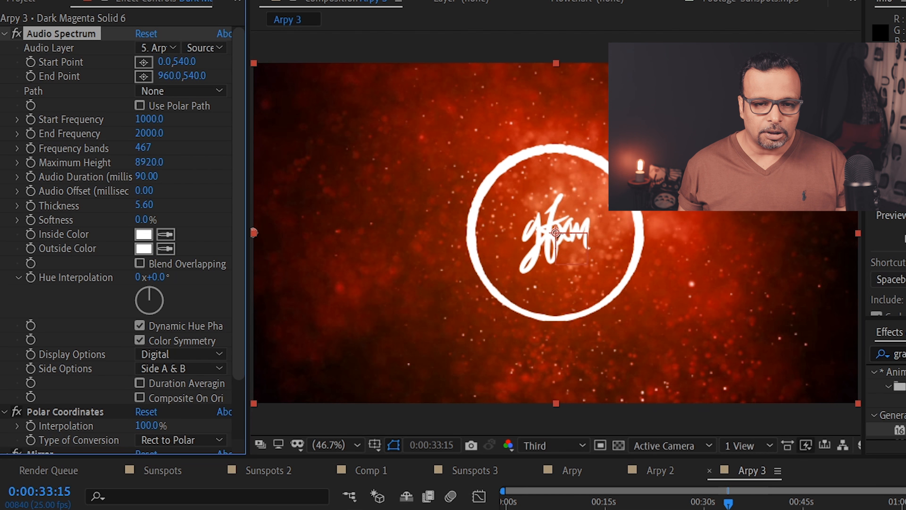
pyautogui.press('space')
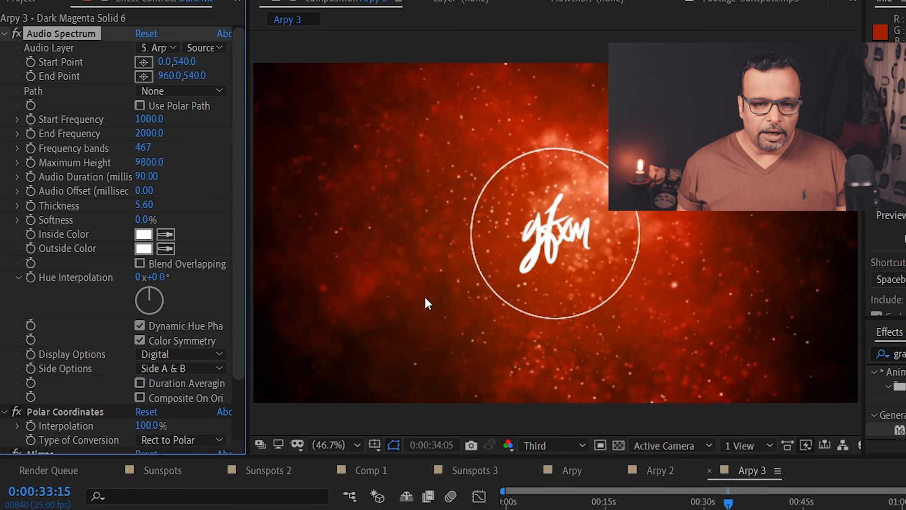
# Reduce the white spectrum's frequency bands to 100 and preview the ring
pyautogui.moveTo(148, 151); pyautogui.dragTo(145, 160)
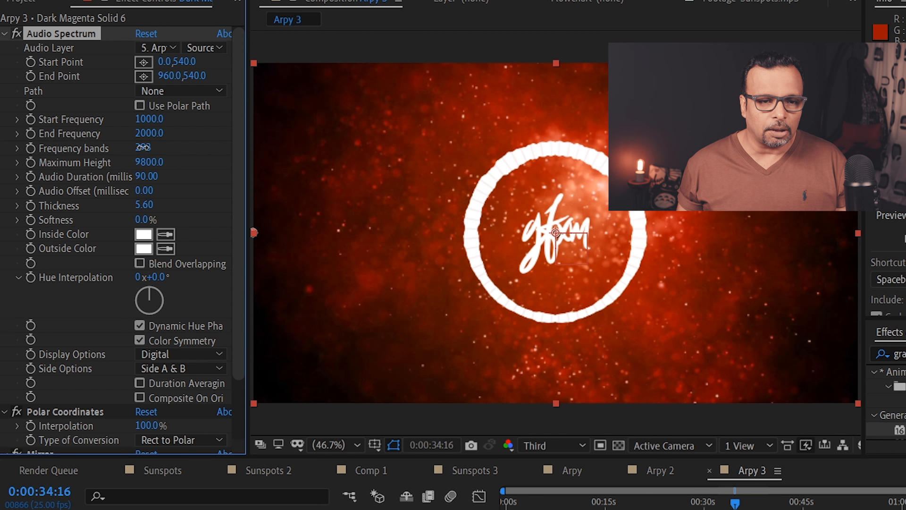
pyautogui.click(143, 147)
pyautogui.write('100')
pyautogui.press('Return')
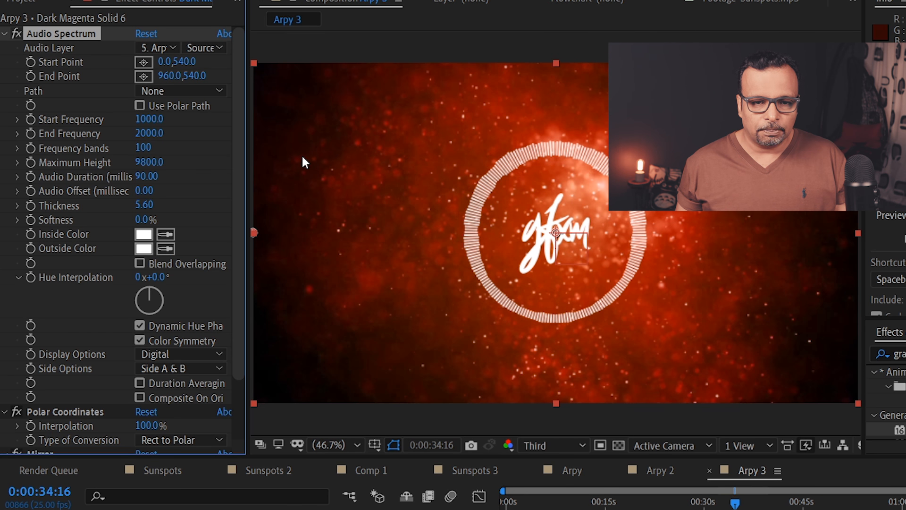
pyautogui.press('space')
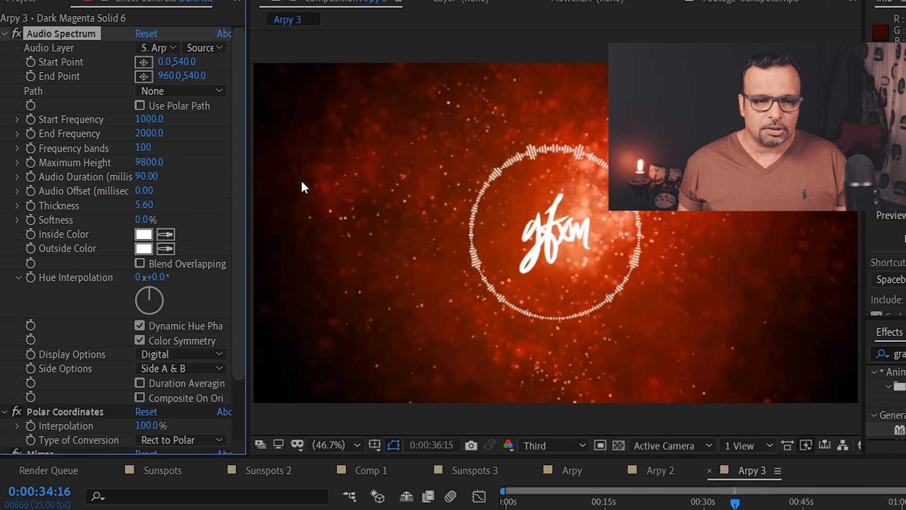
# Increase the white spectrum's maximum height to 15880 and preview the animation
pyautogui.moveTo(146, 166); pyautogui.dragTo(245, 165)
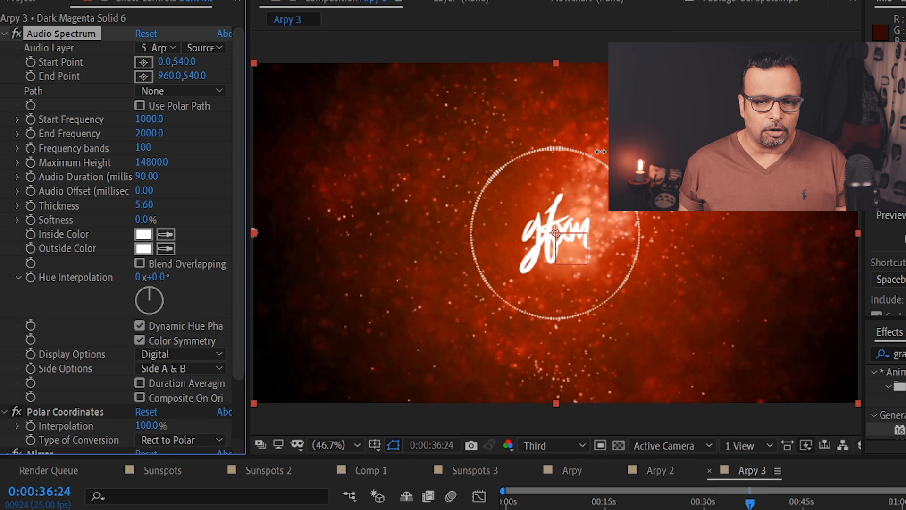
pyautogui.press('space')
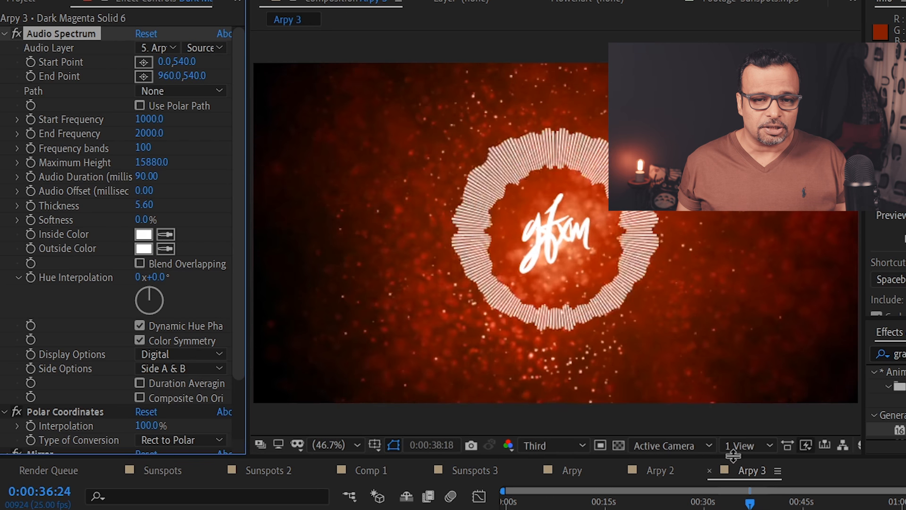
pyautogui.press('space')
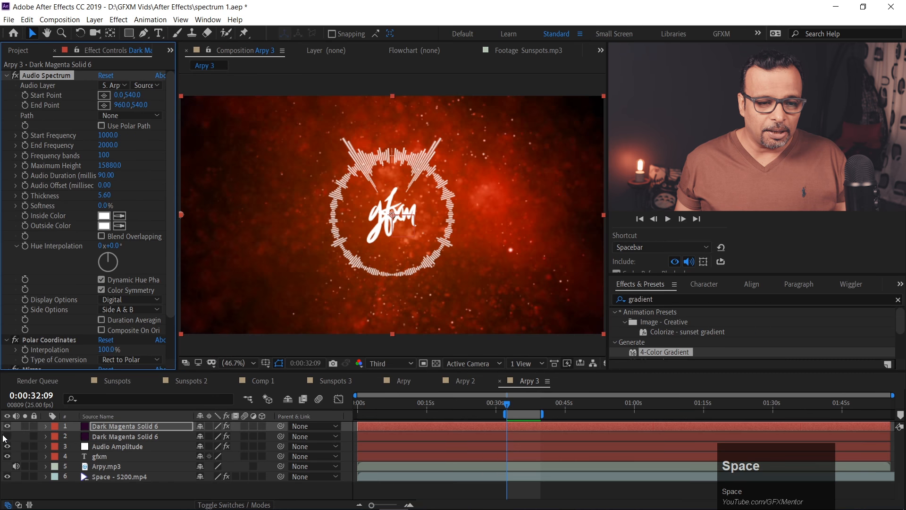
# Show the original gradient Dark Magenta Solid 6 layer again and preview both spectrums together
pyautogui.click(7, 446)
pyautogui.press('space')
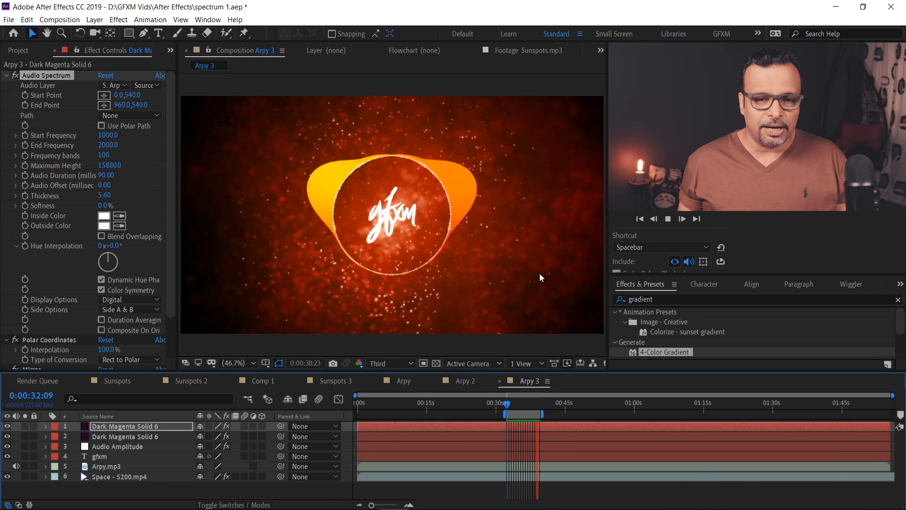
pyautogui.press('space')
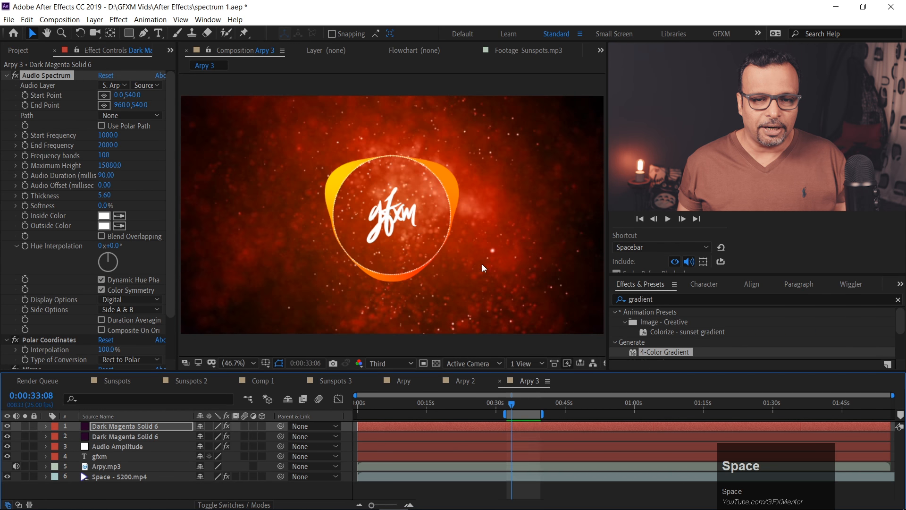
# Duplicate the white spectrum layer and apply the CC Light Burst 2.5 effect to the lower copy
pyautogui.click(115, 428)
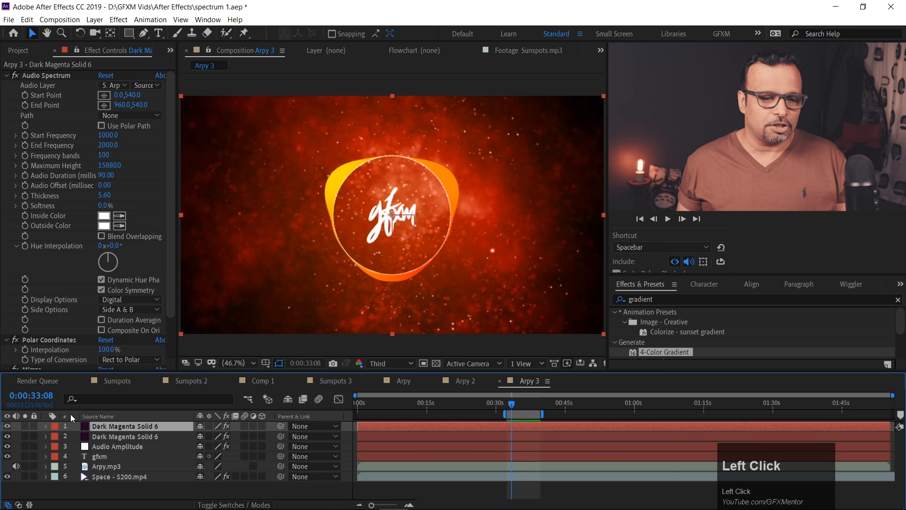
pyautogui.hotkey('ctrl', 'd')
pyautogui.click(114, 435)
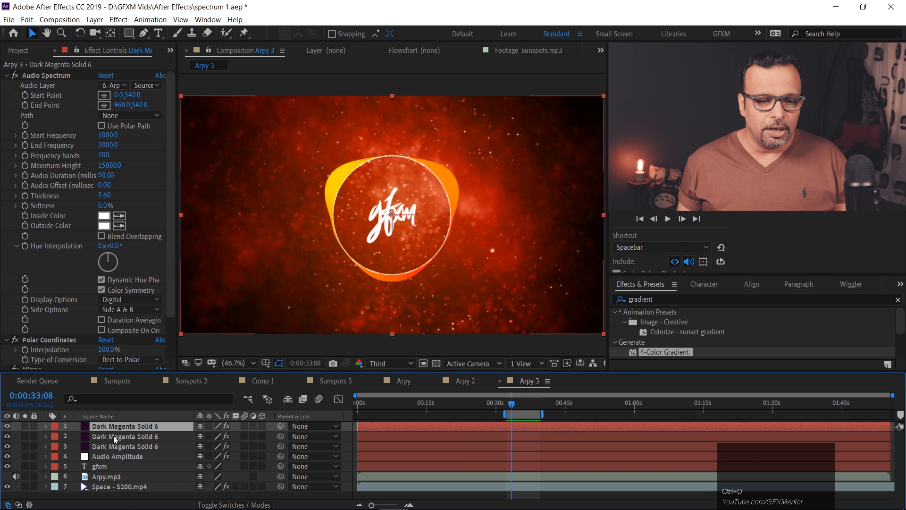
pyautogui.hotkey('ctrl', '5')
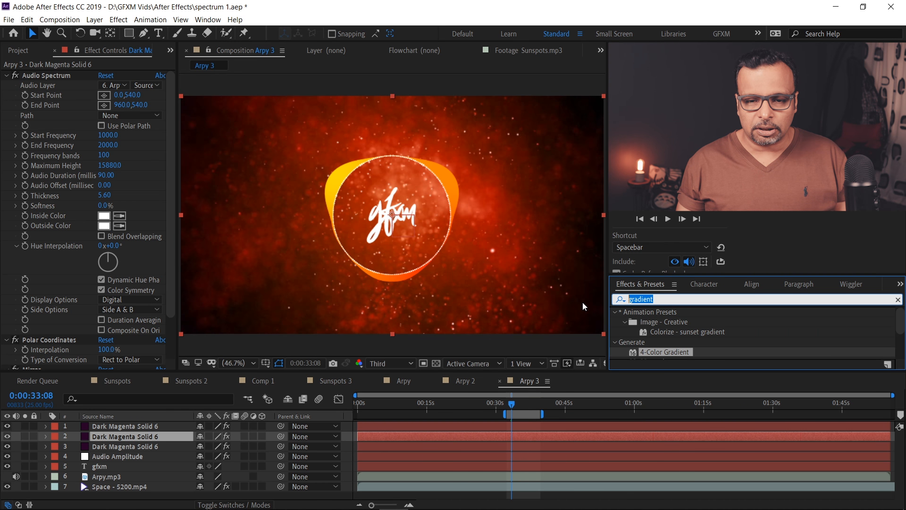
pyautogui.write('lig')
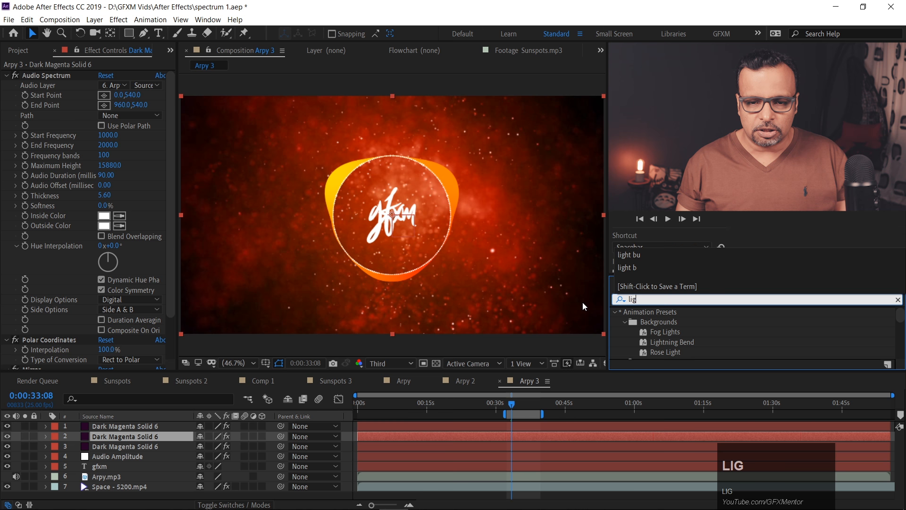
pyautogui.write('ht bur')
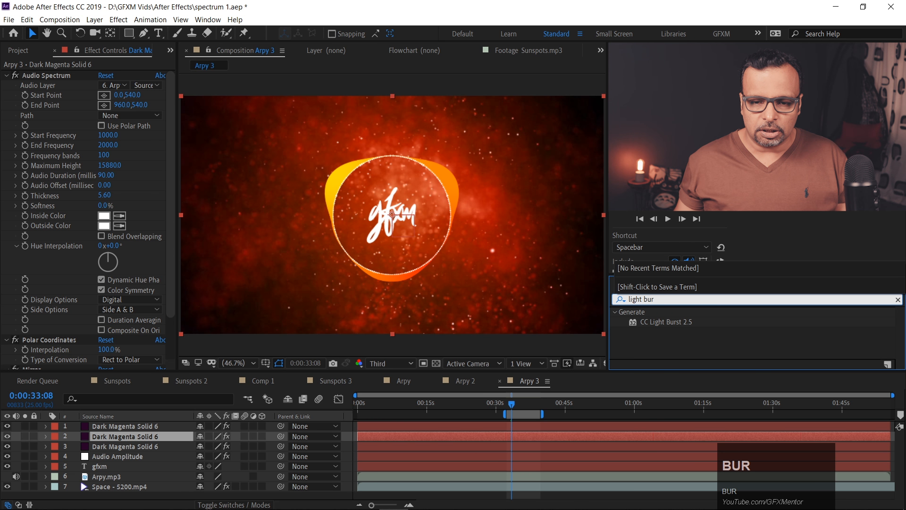
pyautogui.moveTo(675, 321); pyautogui.dragTo(140, 439)
pyautogui.click(138, 438)
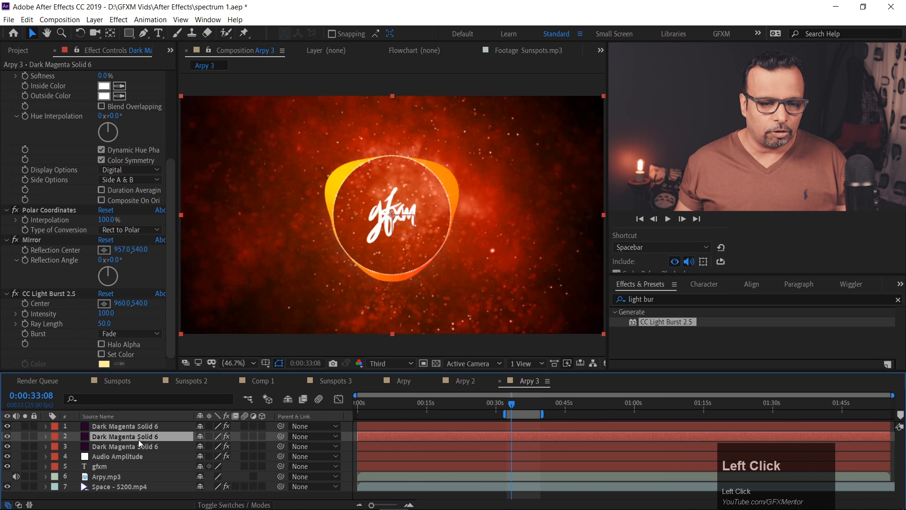
# Using the frame at 0:00:34:10, set the CC Light Burst 2.5 intensity to 1130 and ray length to 89
pyautogui.moveTo(169, 196); pyautogui.dragTo(172, 143)
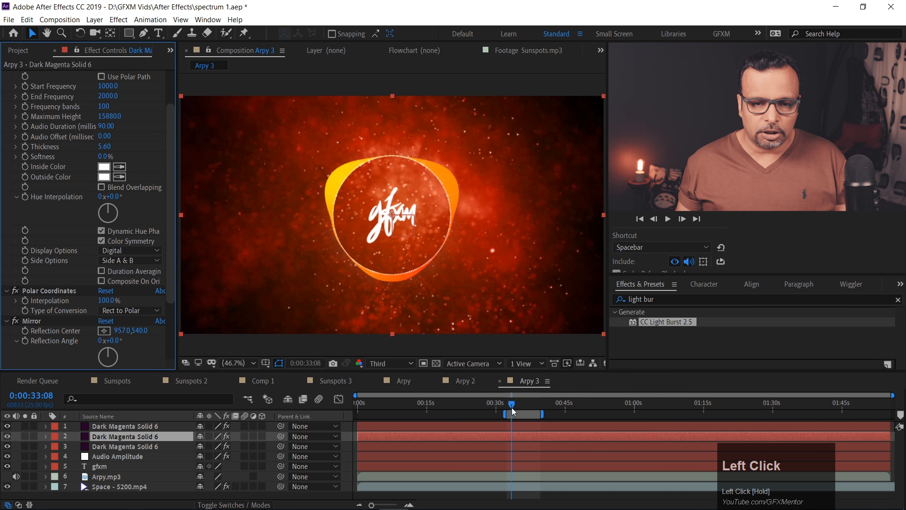
pyautogui.moveTo(514, 410); pyautogui.dragTo(519, 409)
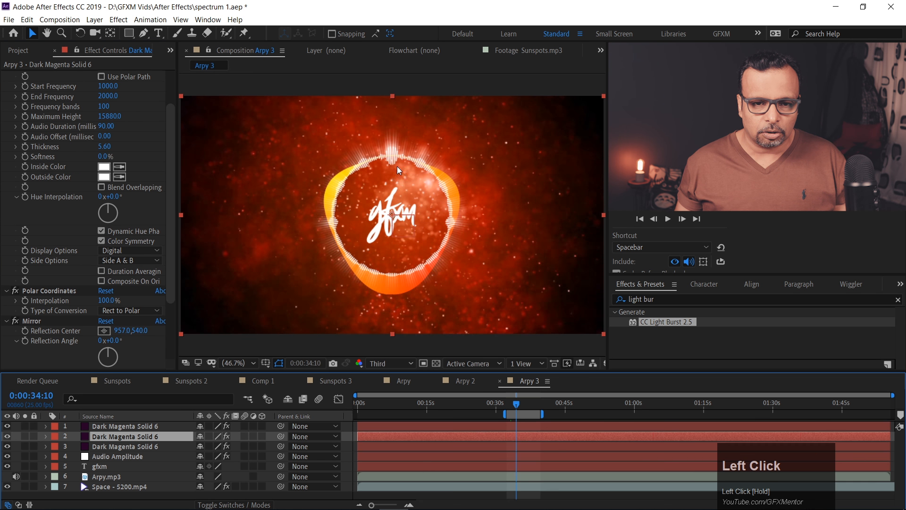
pyautogui.scroll(3, 398, 167)
pyautogui.press('space')
pyautogui.moveTo(464, 114); pyautogui.dragTo(454, 167)
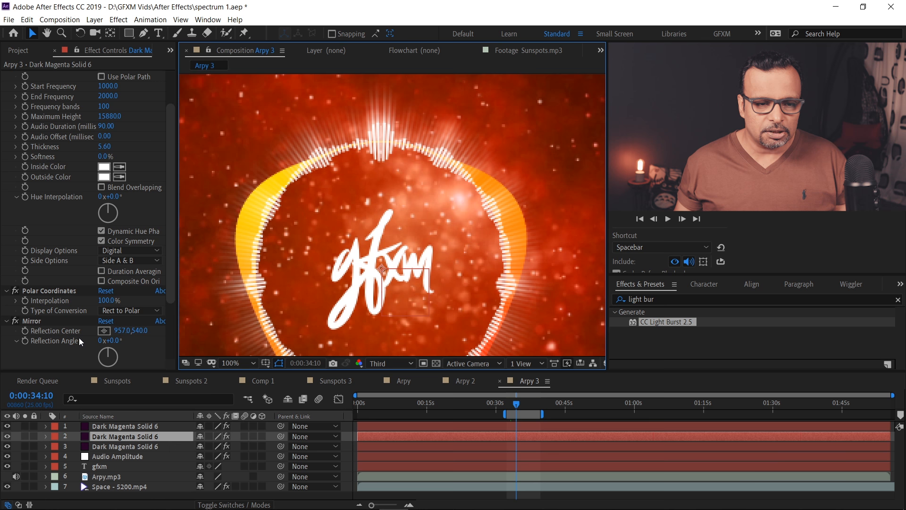
pyautogui.moveTo(170, 243); pyautogui.dragTo(163, 345)
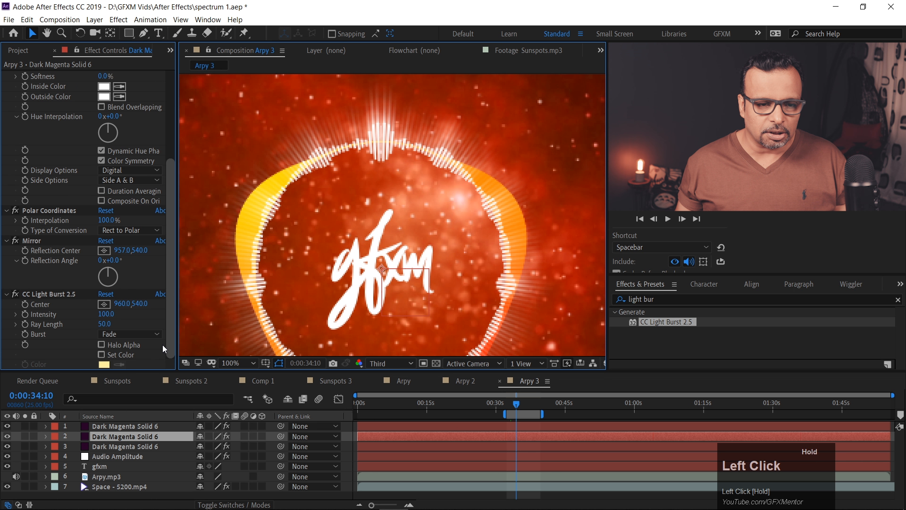
pyautogui.moveTo(115, 313); pyautogui.dragTo(76, 318)
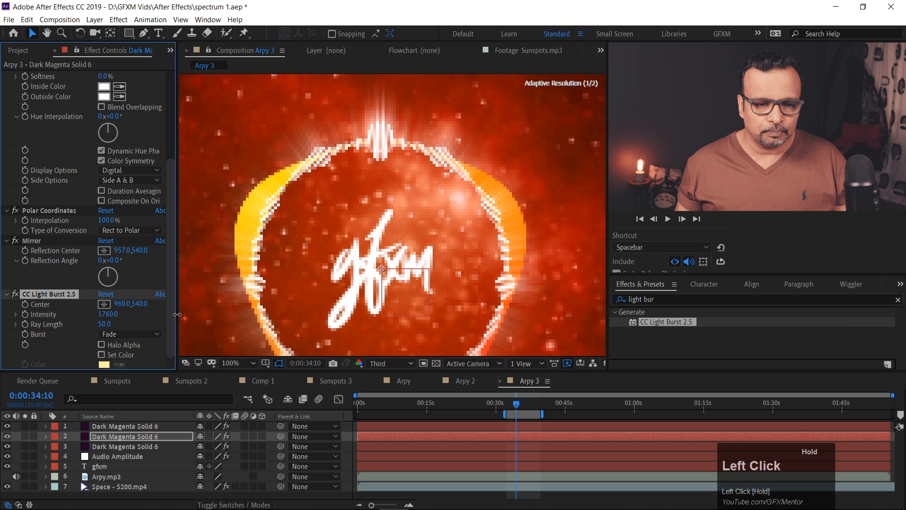
pyautogui.moveTo(109, 325); pyautogui.dragTo(251, 320)
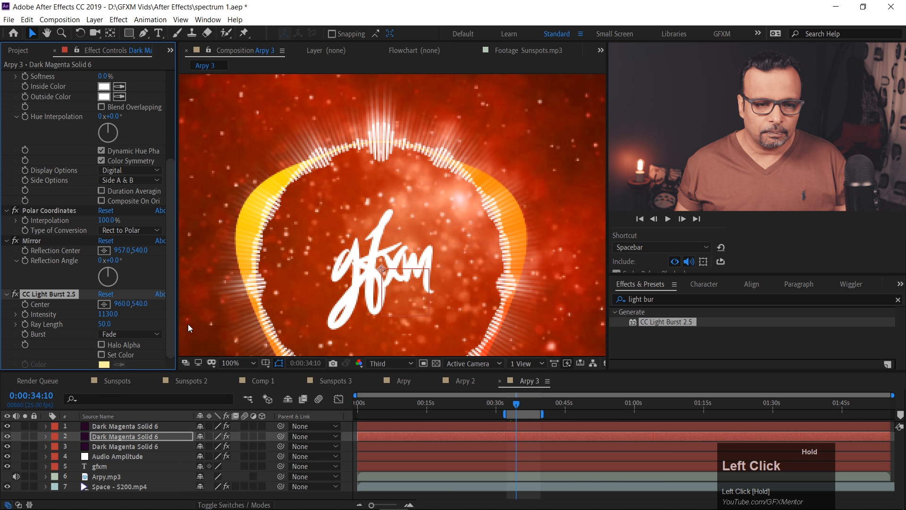
pyautogui.moveTo(127, 326)
pyautogui.mouseDown()
pyautogui.moveTo(144, 325)
pyautogui.moveTo(132, 324)
pyautogui.mouseUp()
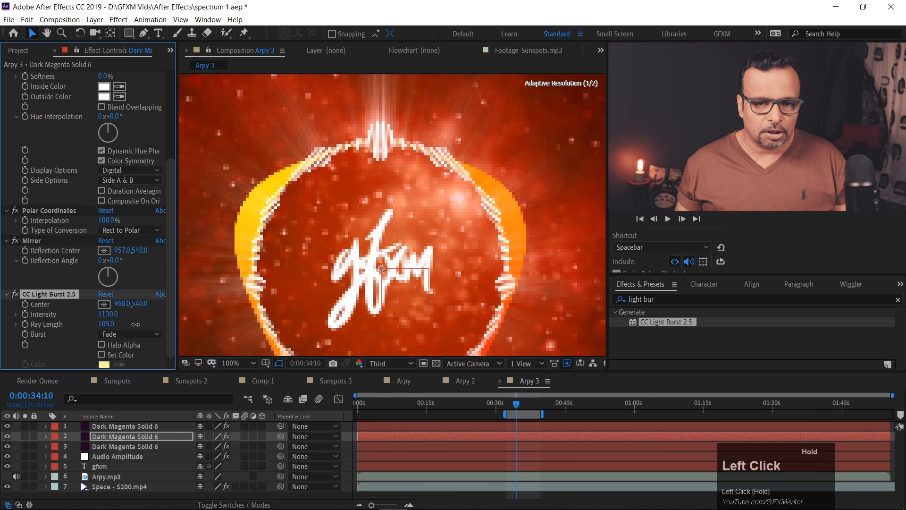
pyautogui.scroll(-3, 398, 179)
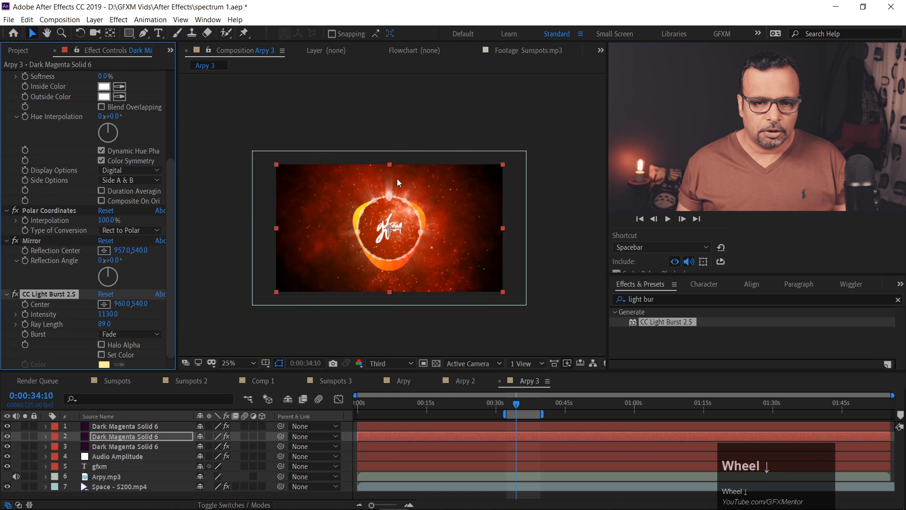
pyautogui.scroll(1, 397, 178)
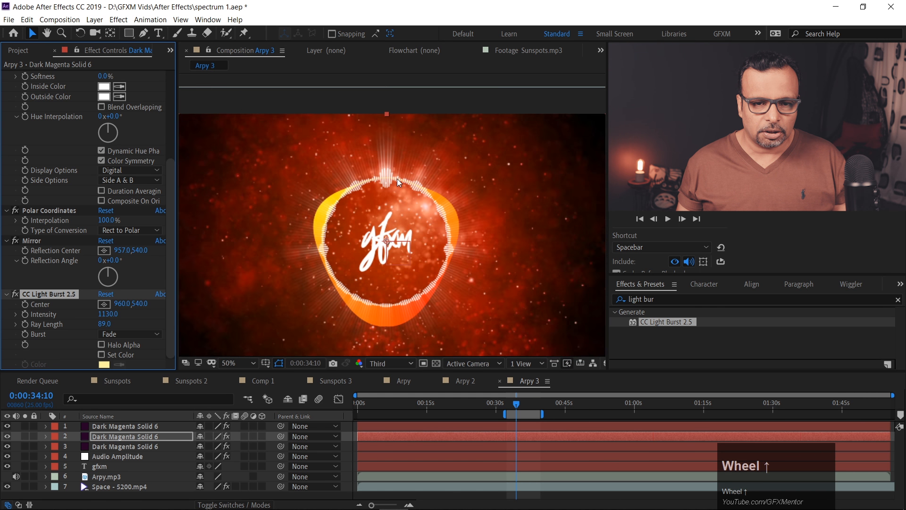
# Preview the composition from 0:00:32:12, temporarily hiding the top white spectrum layer to compare the light burst without it
pyautogui.click(509, 404)
pyautogui.press('space')
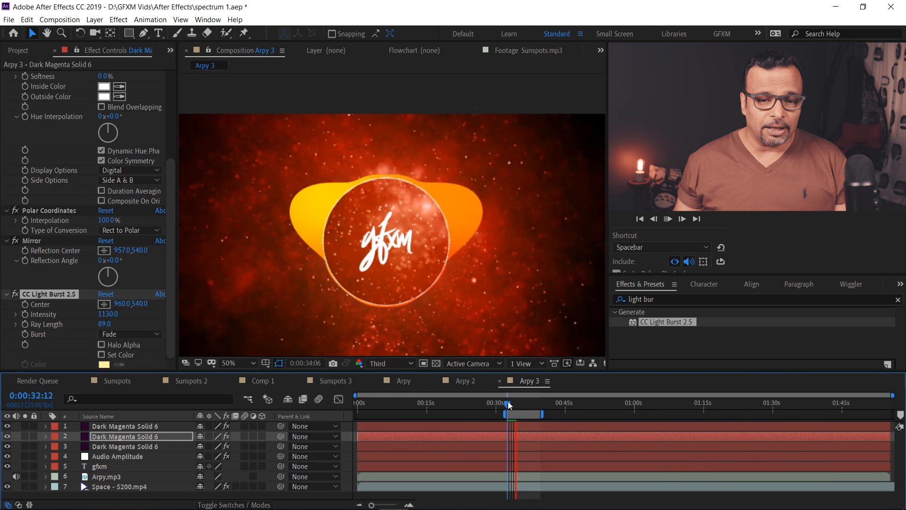
pyautogui.click(196, 425)
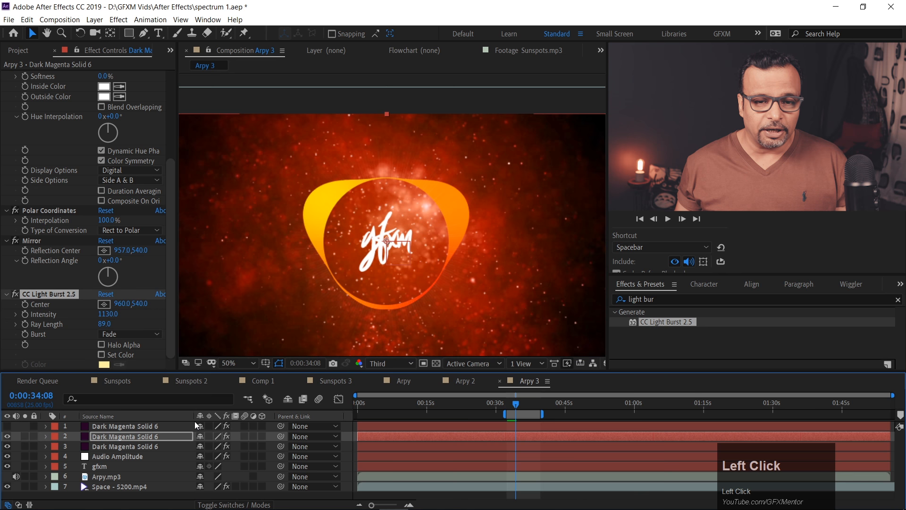
pyautogui.press('space')
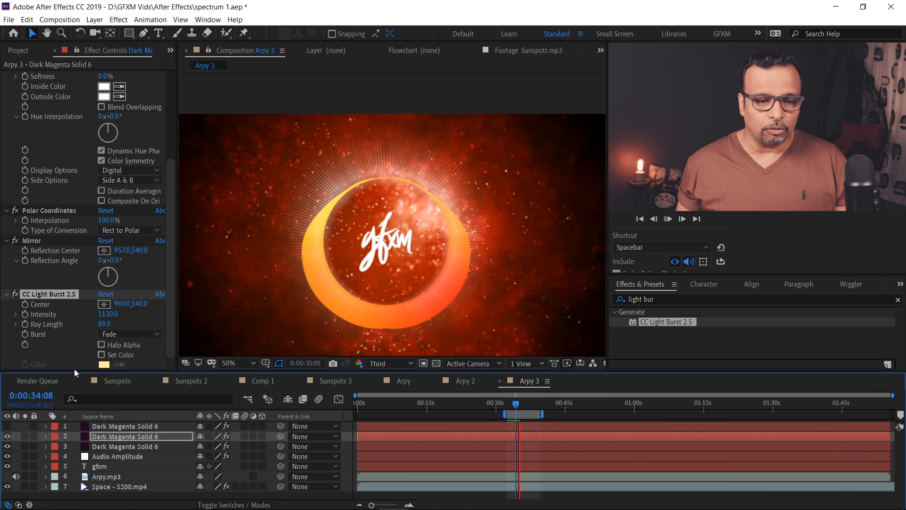
pyautogui.press('space')
pyautogui.click(7, 427)
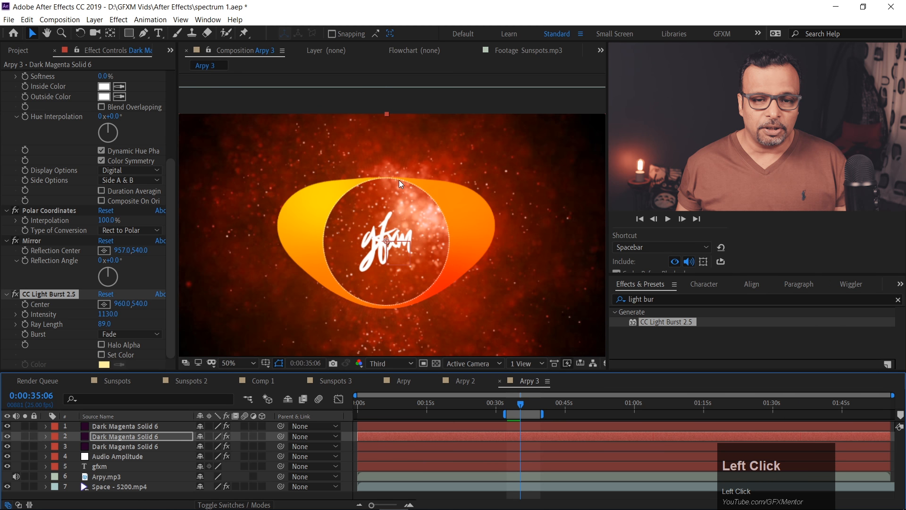
pyautogui.press('space')
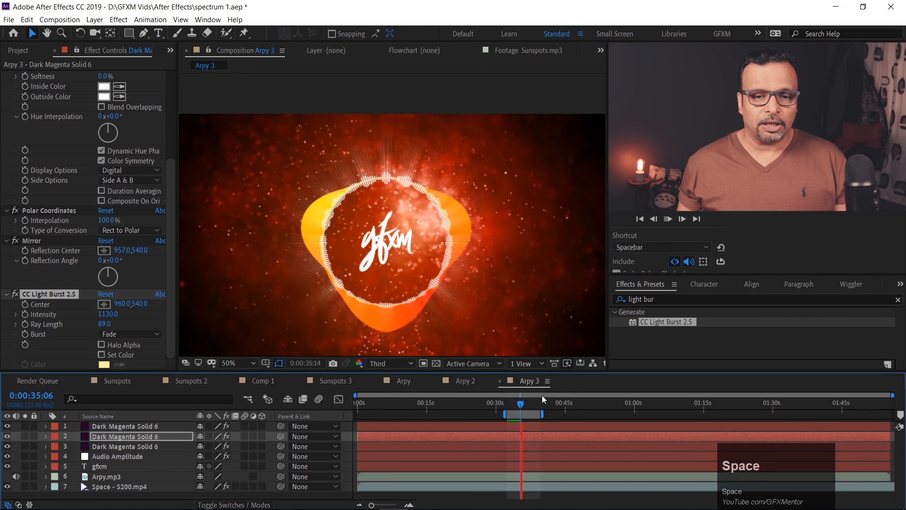